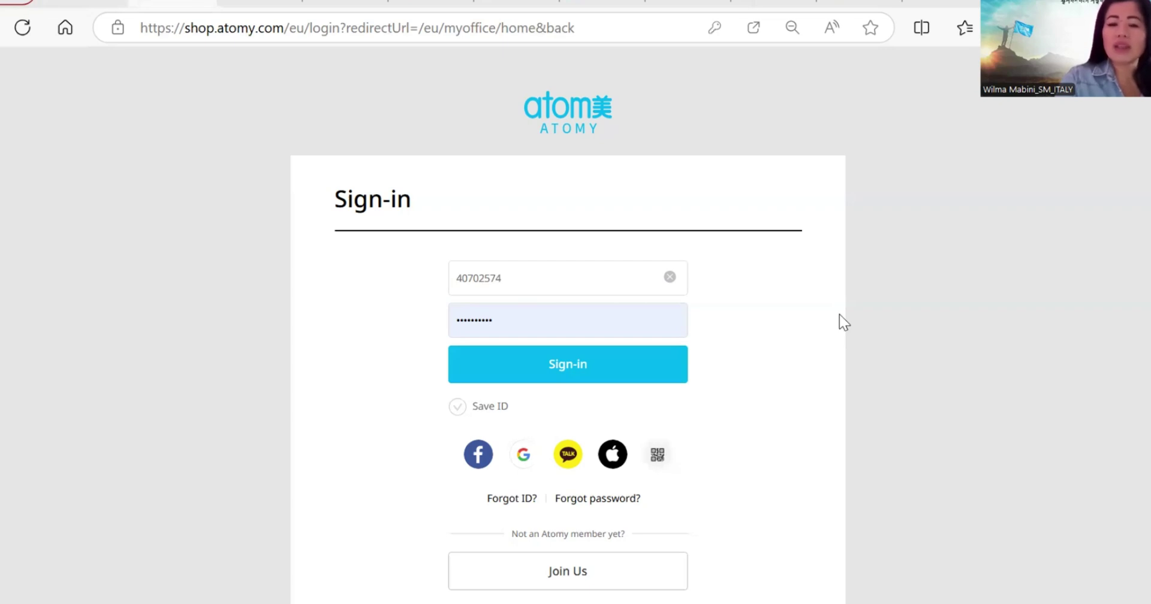
# Step: Sign in and open the At.G Mall global store from the Atomy family-site list
pyautogui.click(565, 370)
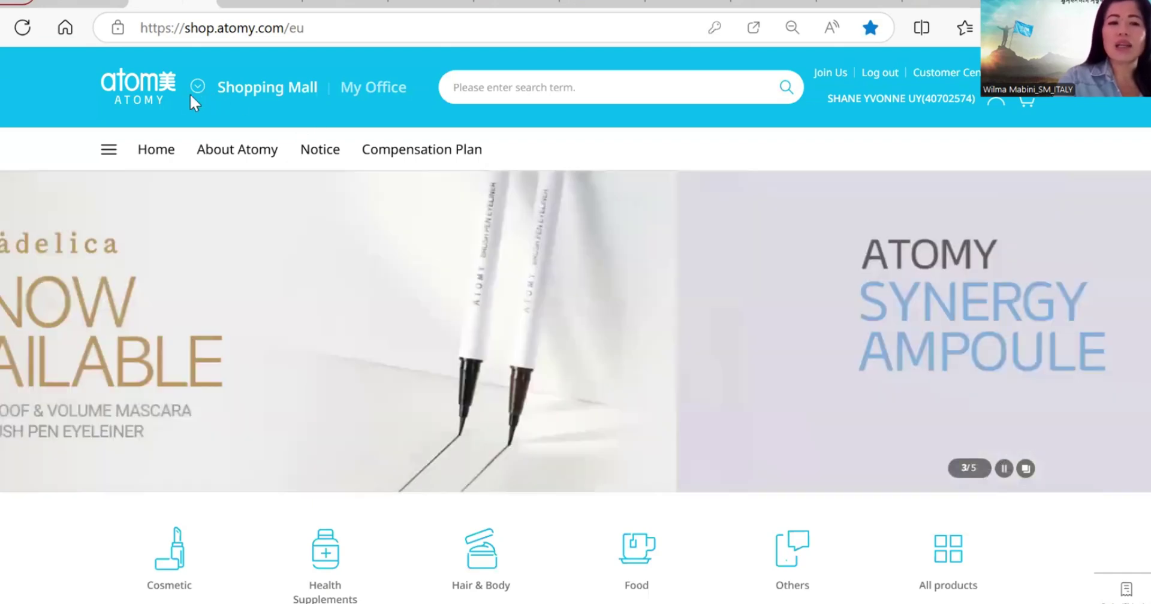
pyautogui.click(190, 93)
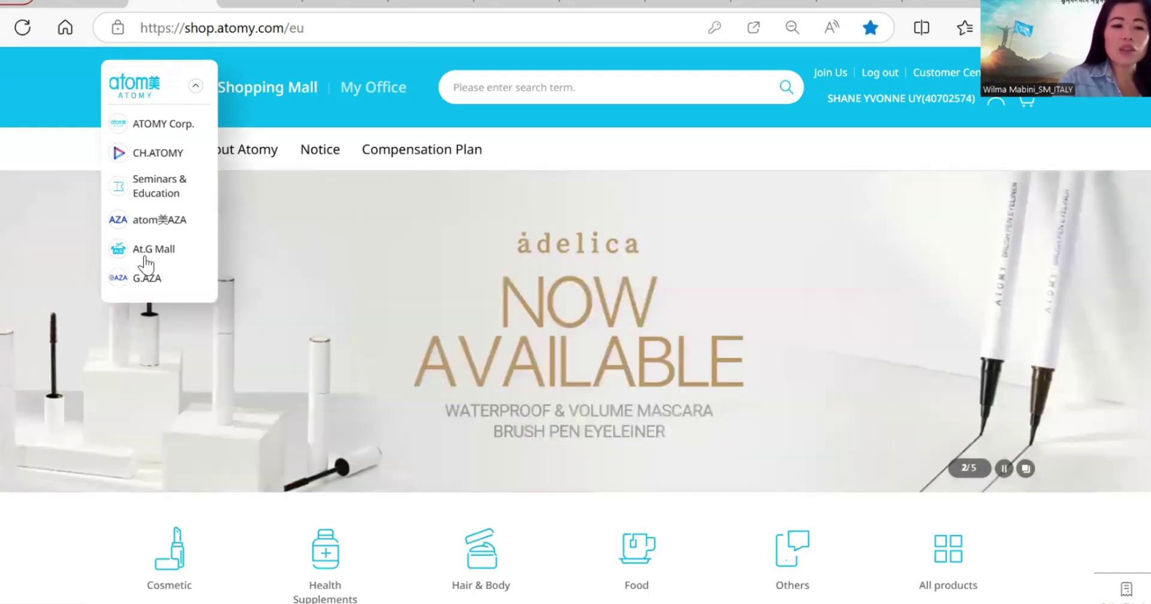
pyautogui.click(143, 251)
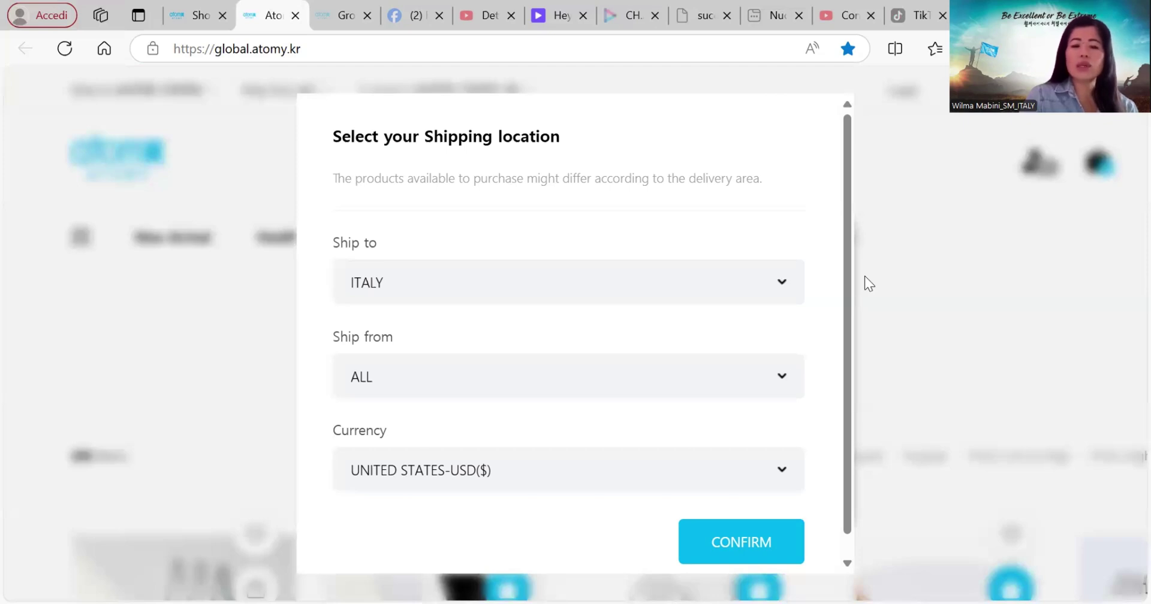
# Step: Ship to ITALY from SOUTH KOREA, priced in EUROPEAN UNION (€), and confirm the location
pyautogui.click(782, 291)
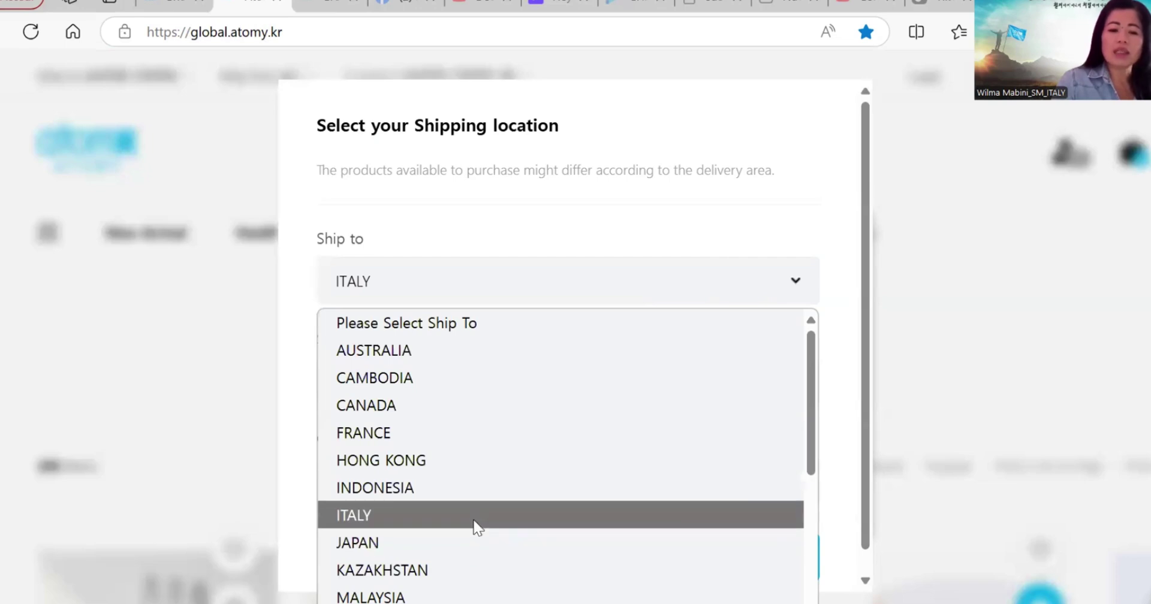
pyautogui.click(477, 525)
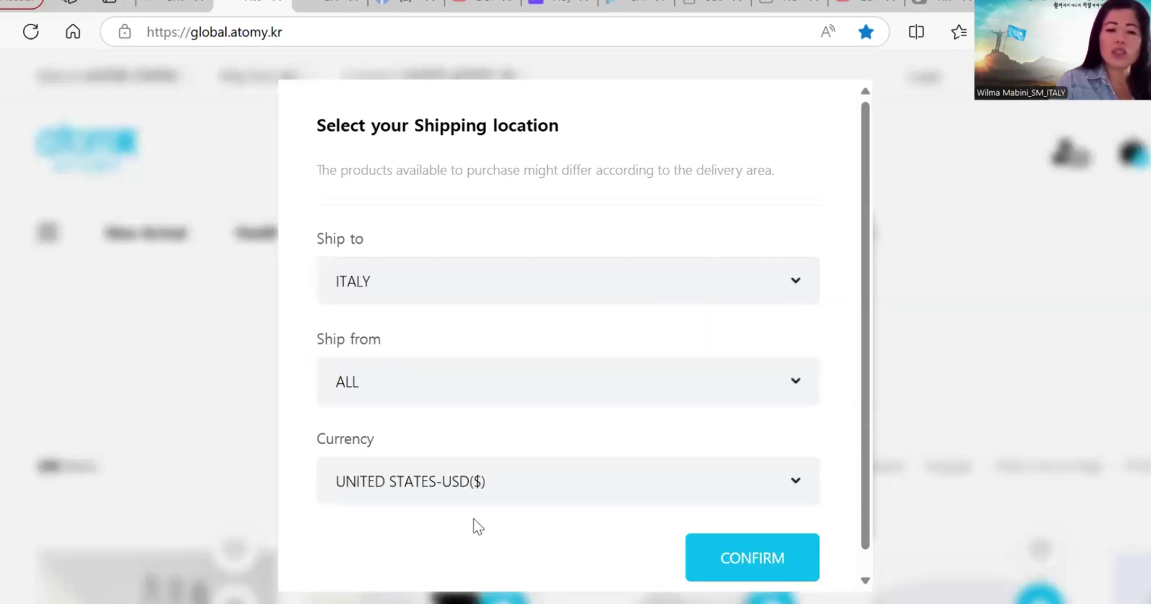
pyautogui.click(796, 387)
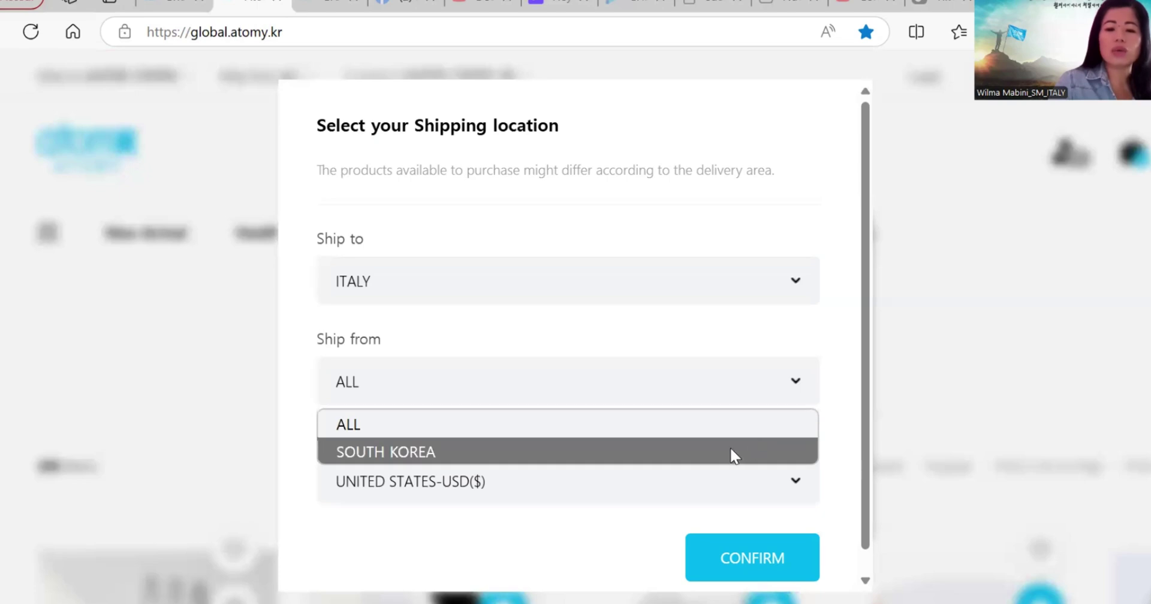
pyautogui.click(731, 451)
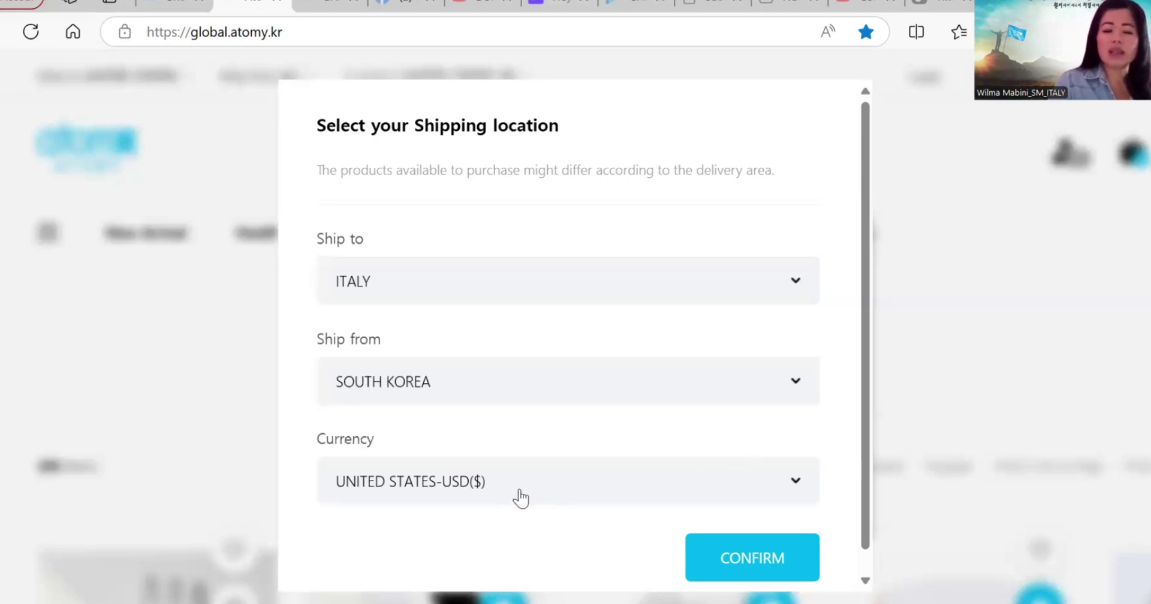
pyautogui.click(795, 483)
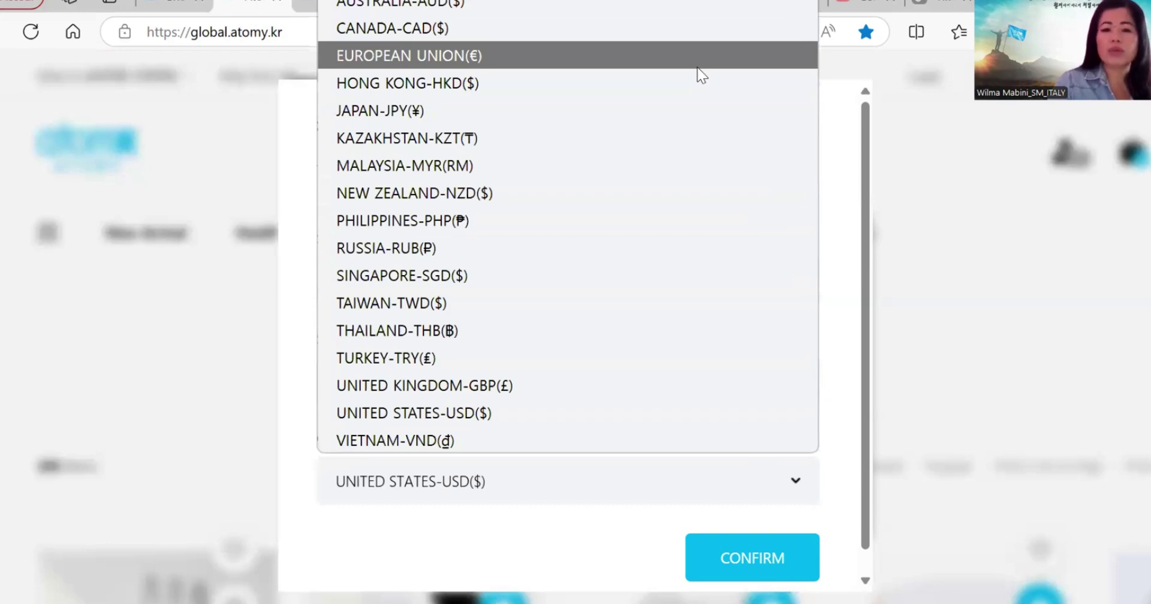
pyautogui.click(680, 474)
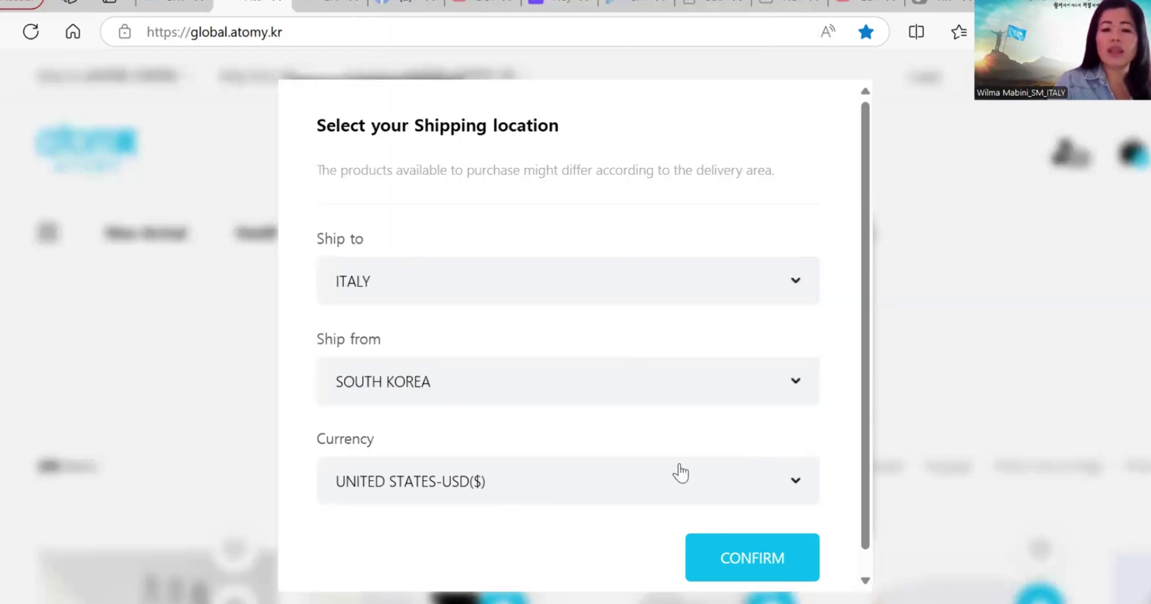
pyautogui.click(758, 554)
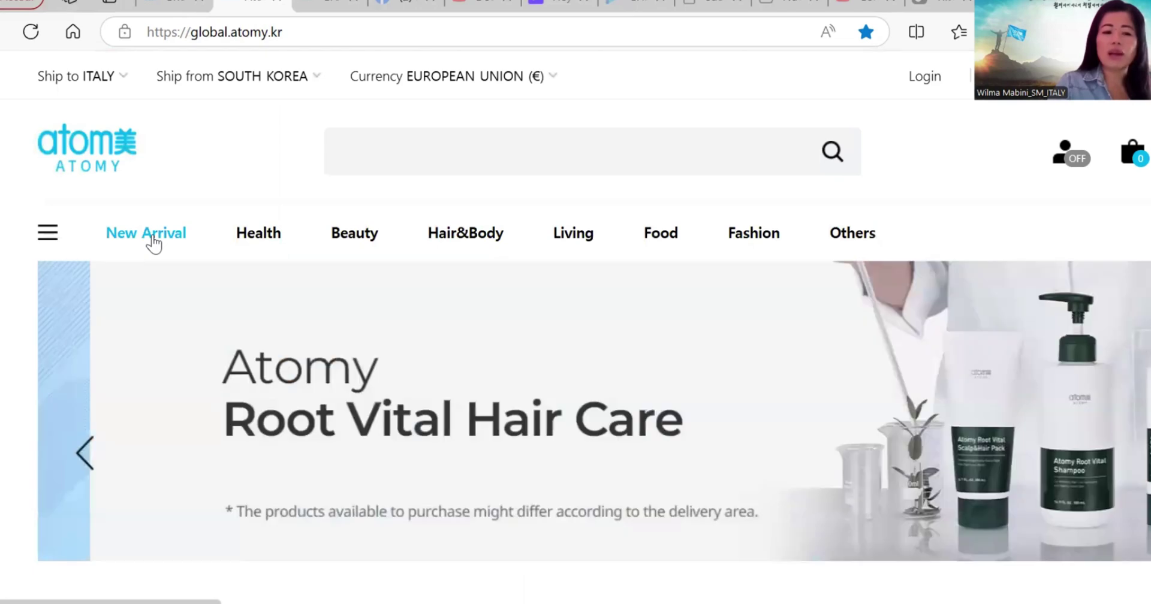
# Step: Browse the category menu and open the Beauty listing of 100 products
pyautogui.moveTo(247, 242)
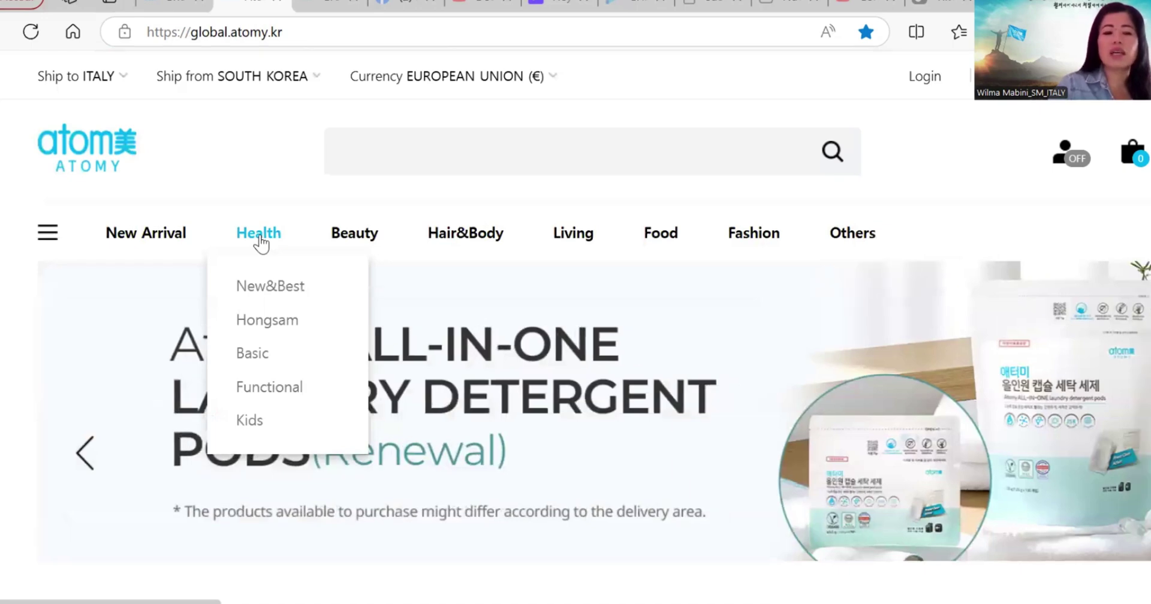
pyautogui.moveTo(359, 235)
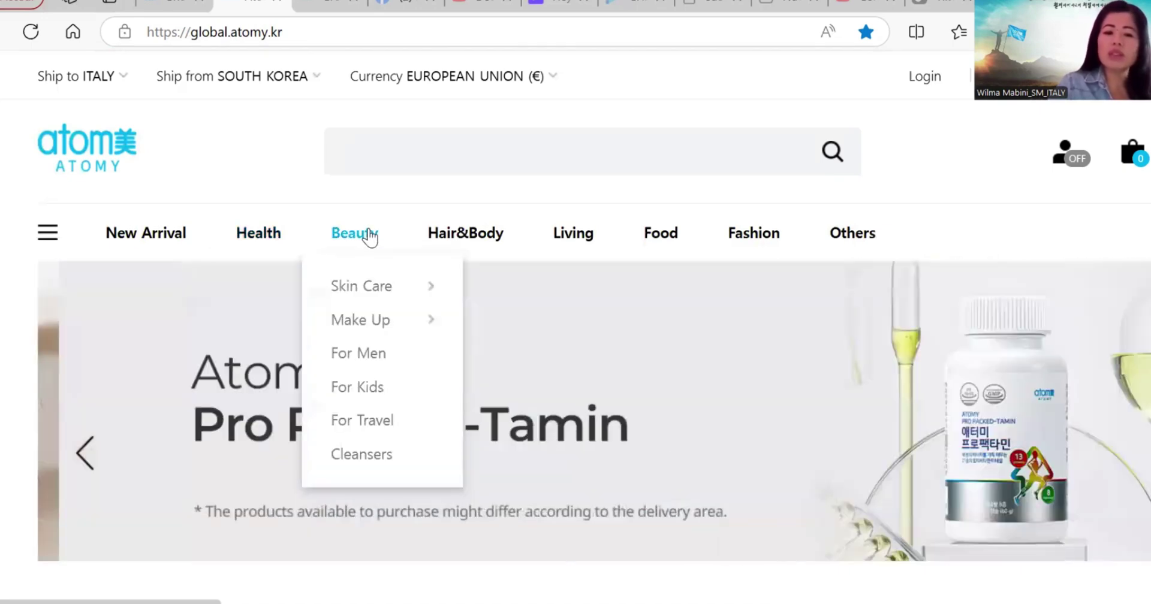
pyautogui.moveTo(483, 233)
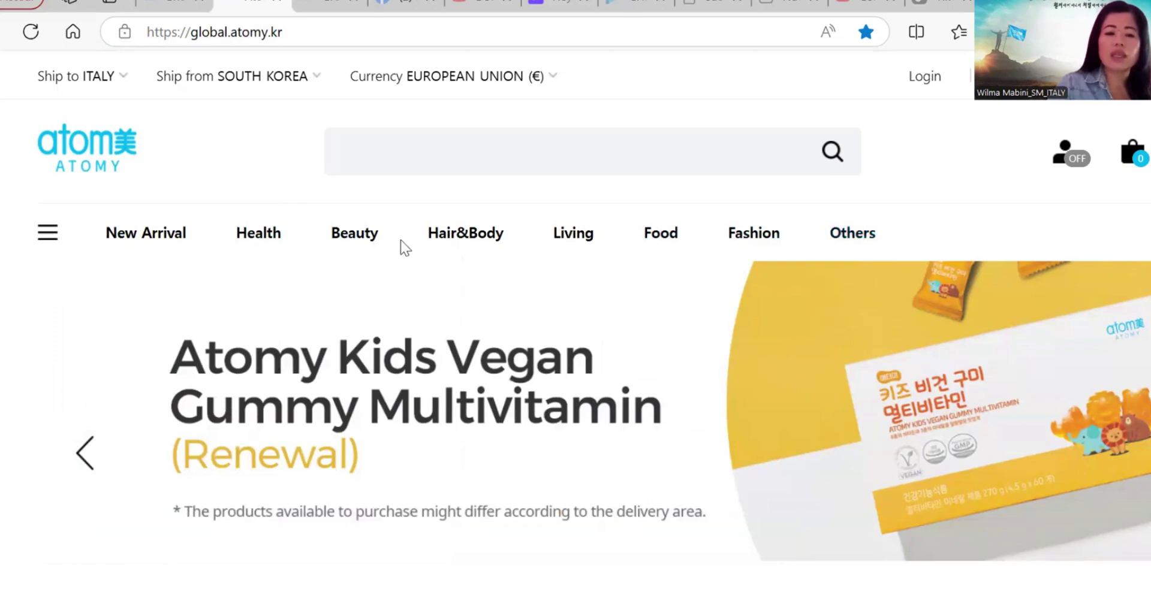
pyautogui.click(355, 242)
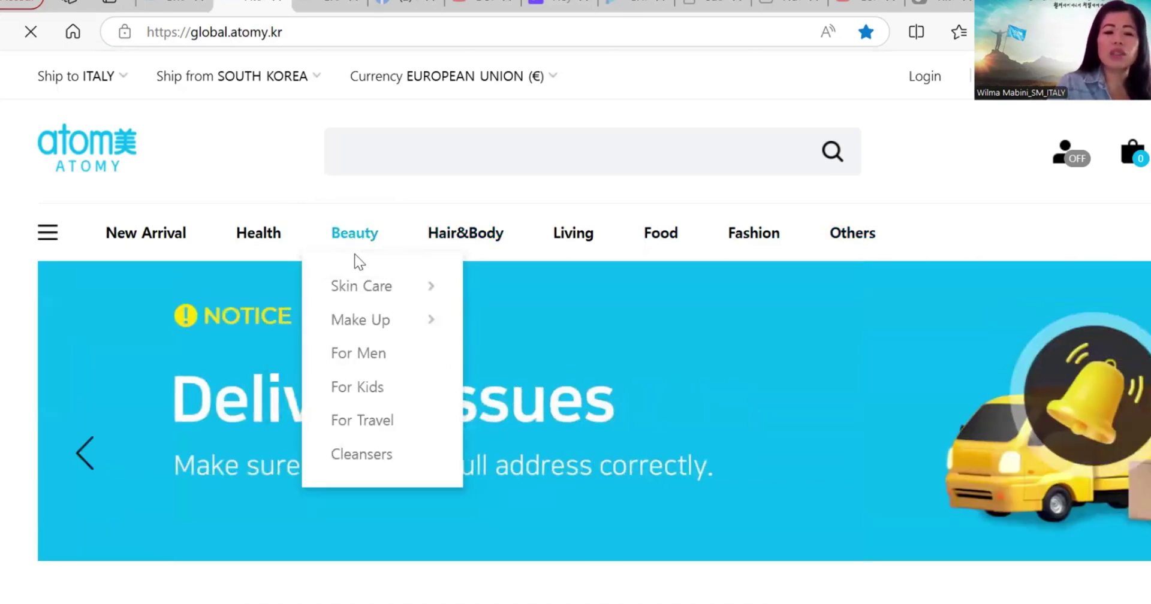
pyautogui.moveTo(363, 284)
pyautogui.moveTo(363, 326)
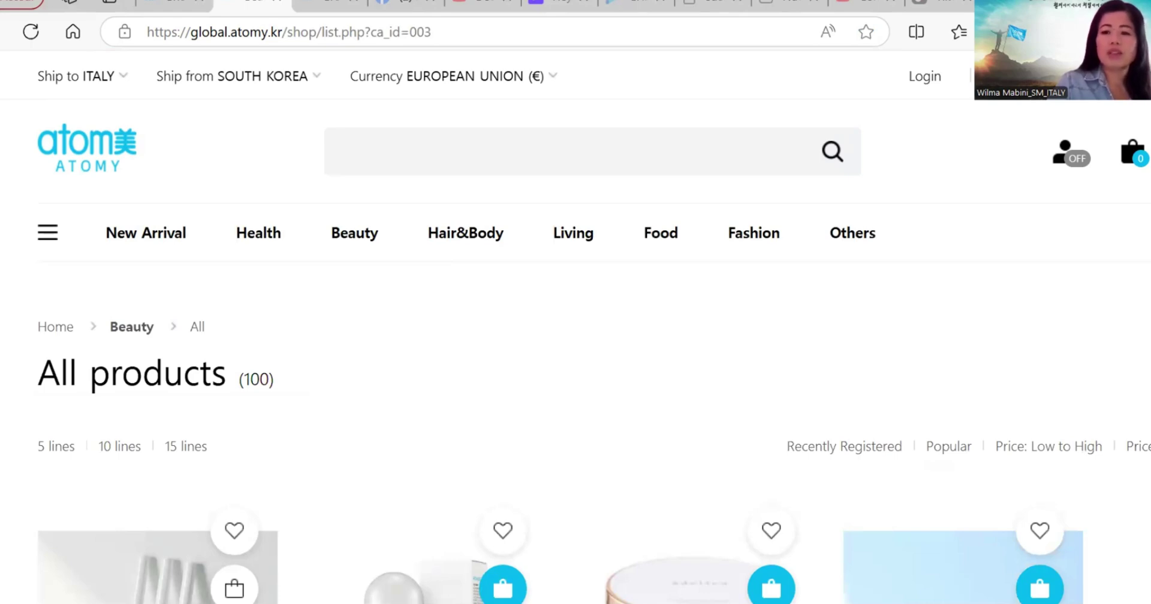
# Step: Open the adelica gold collagen cushion, set quantity to 3, and attempt BUY NOW
pyautogui.scroll(-5, 575, 356)
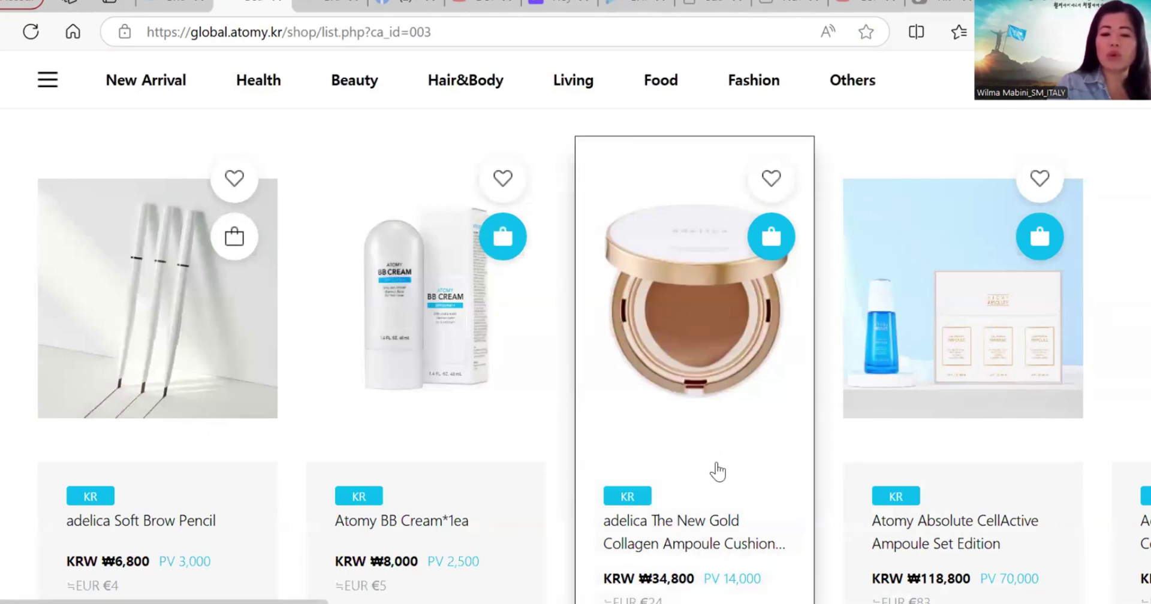
pyautogui.click(742, 467)
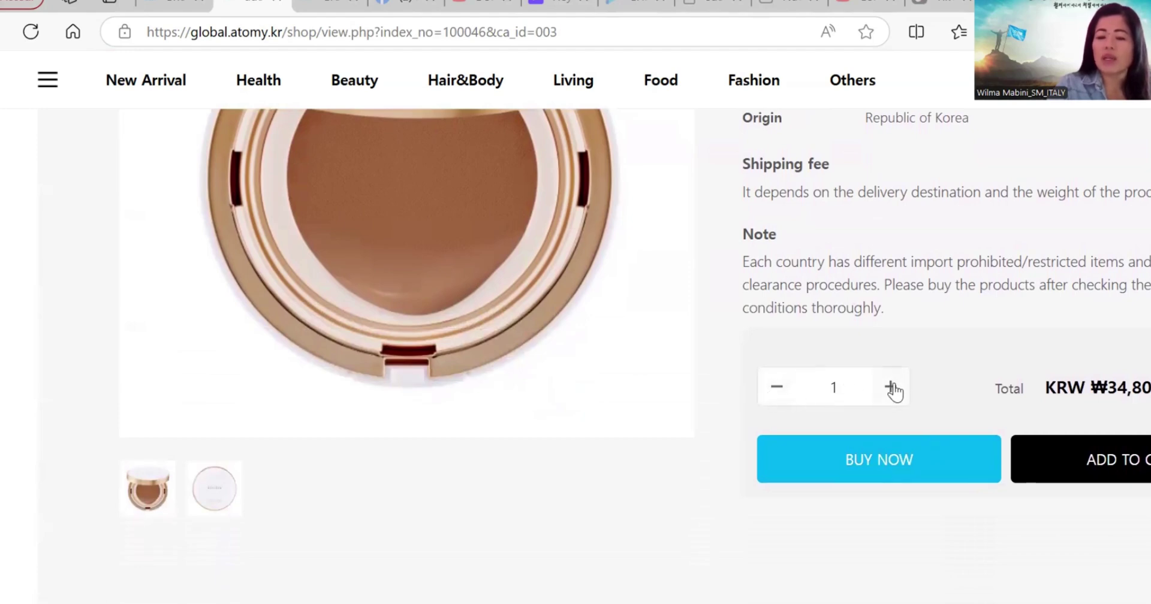
pyautogui.click(892, 393)
pyautogui.click(891, 393)
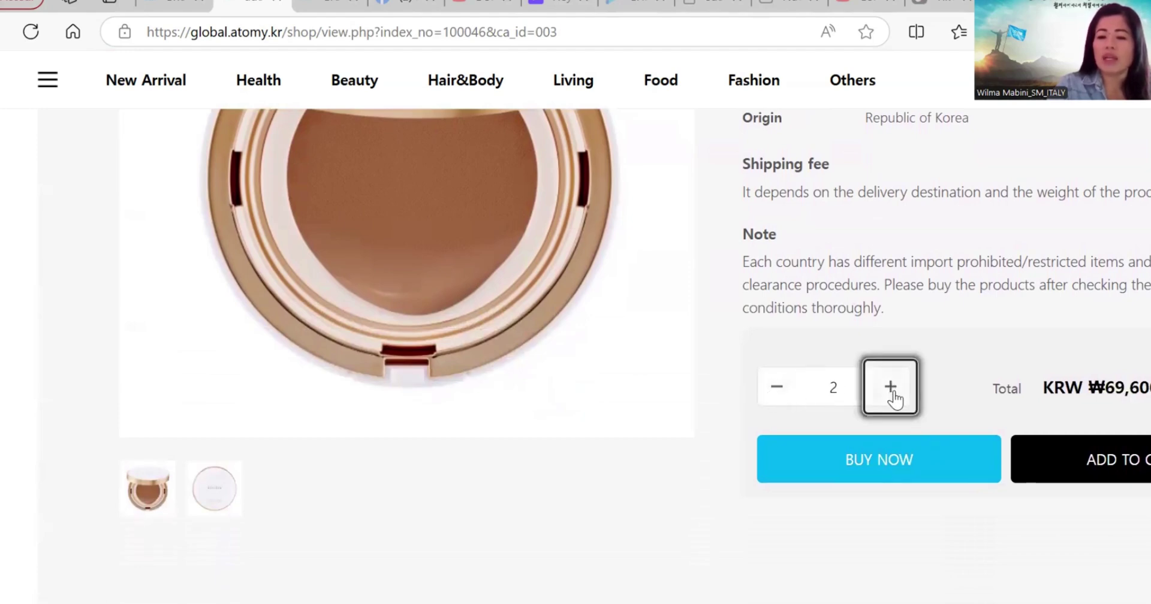
pyautogui.click(892, 394)
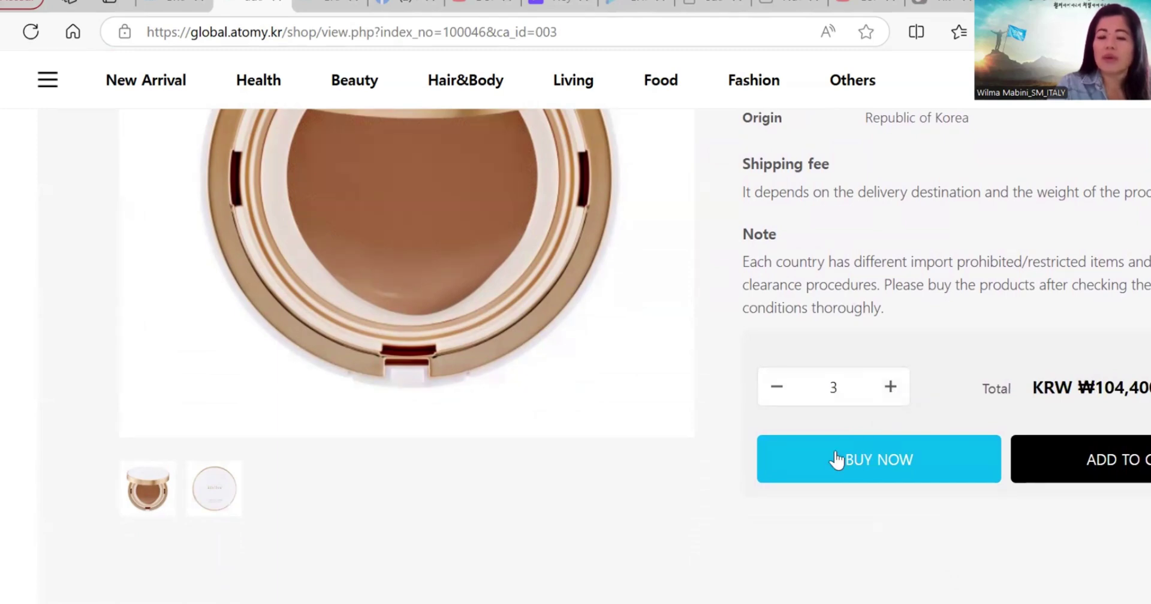
pyautogui.hscroll(2, 1063, 471)
pyautogui.click(1062, 471)
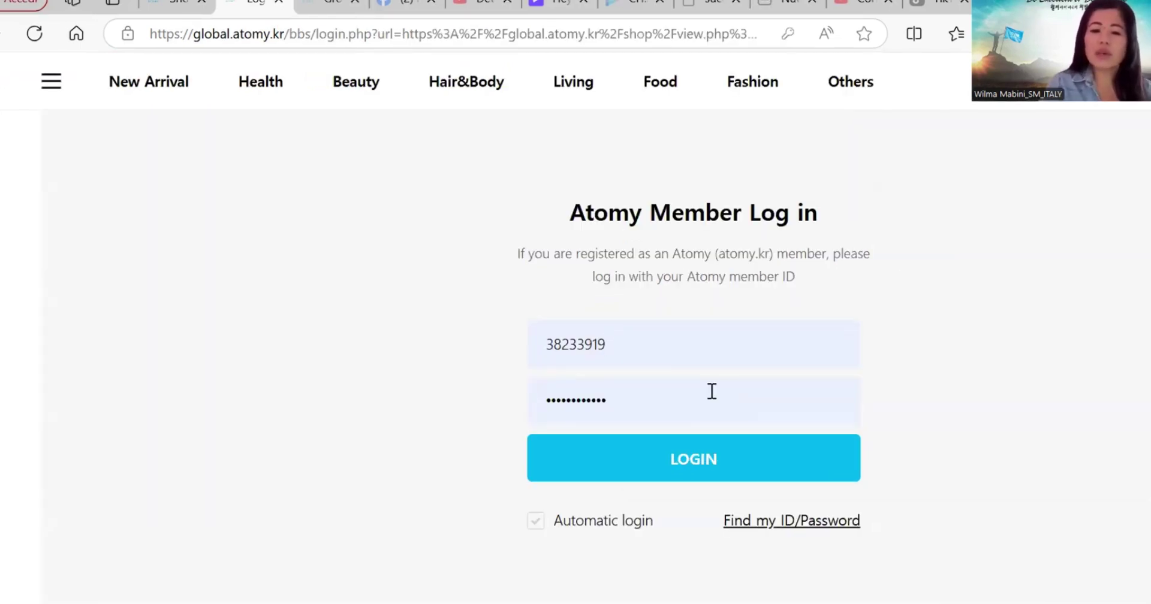
# Step: Log in with the member ID and password
pyautogui.click(706, 471)
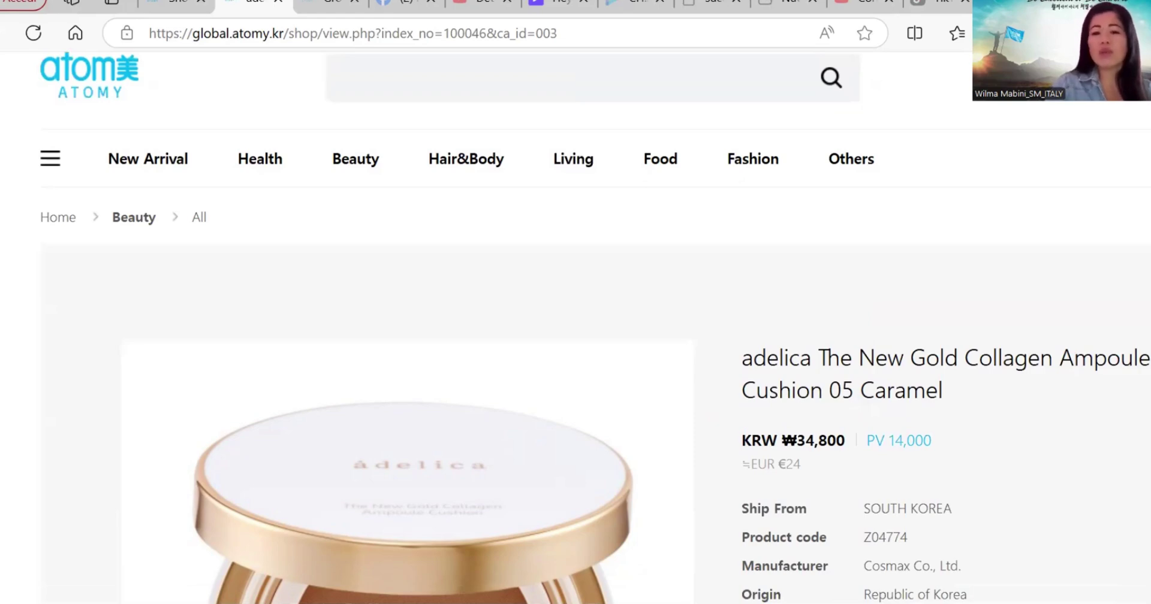
# Step: Add the adelica Cushion 05 Caramel to the cart and continue shopping
pyautogui.scroll(-8, 1009, 520)
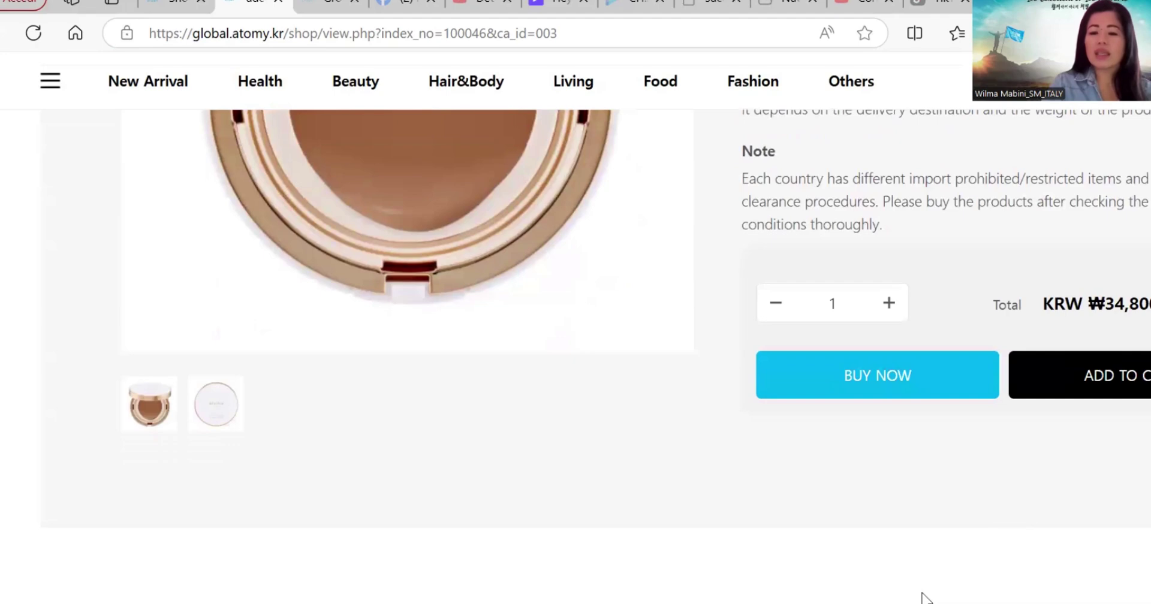
pyautogui.hscroll(4, 923, 596)
pyautogui.hotkey('ctrl', '-')
pyautogui.click(909, 345)
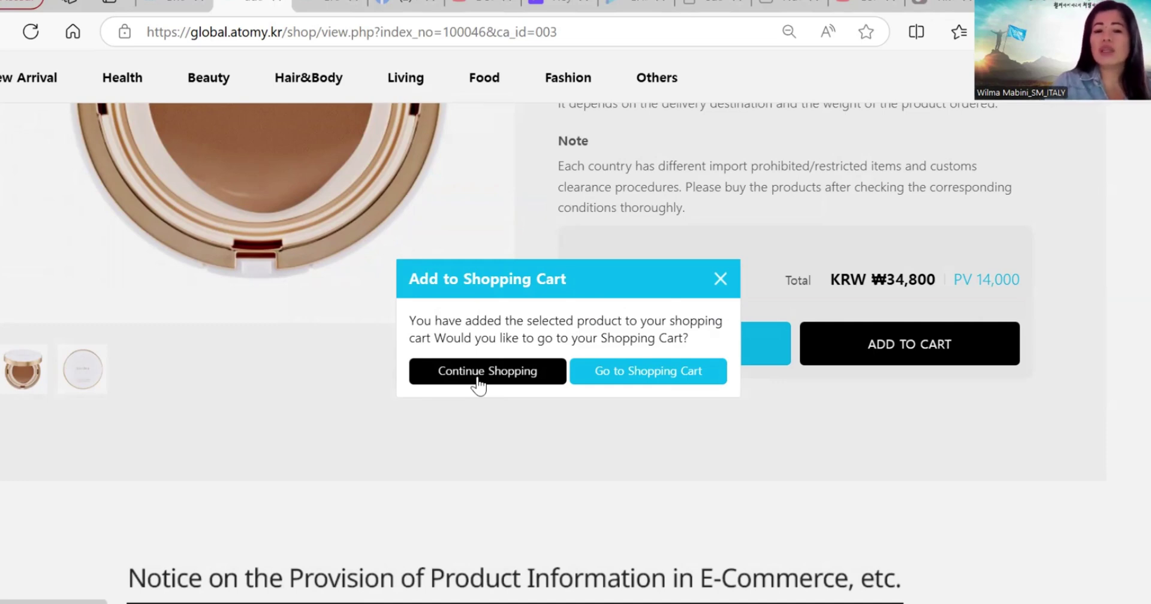
pyautogui.click(478, 377)
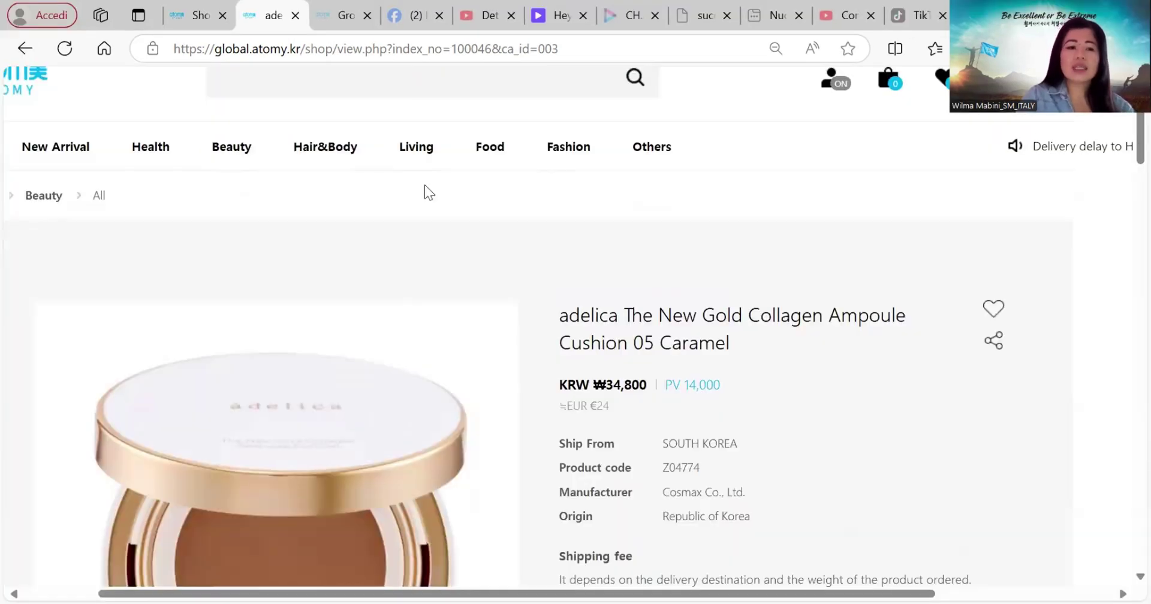
pyautogui.moveTo(147, 154)
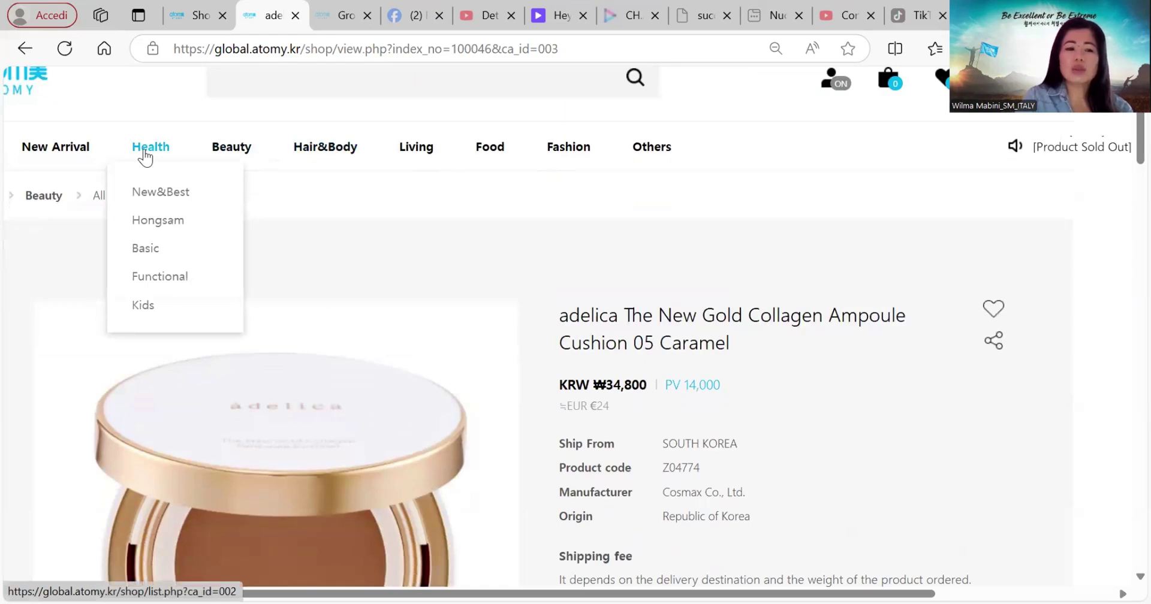
# Step: Add two Atomy Inner Collagen from the Health category to the cart and keep shopping
pyautogui.click(145, 156)
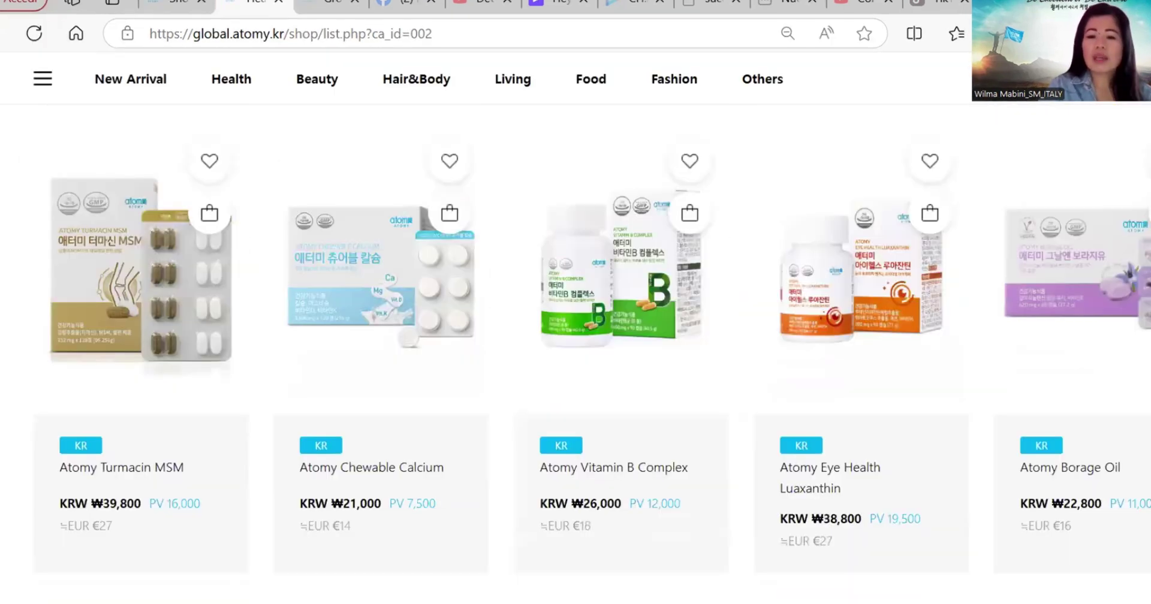
pyautogui.scroll(-5, 575, 359)
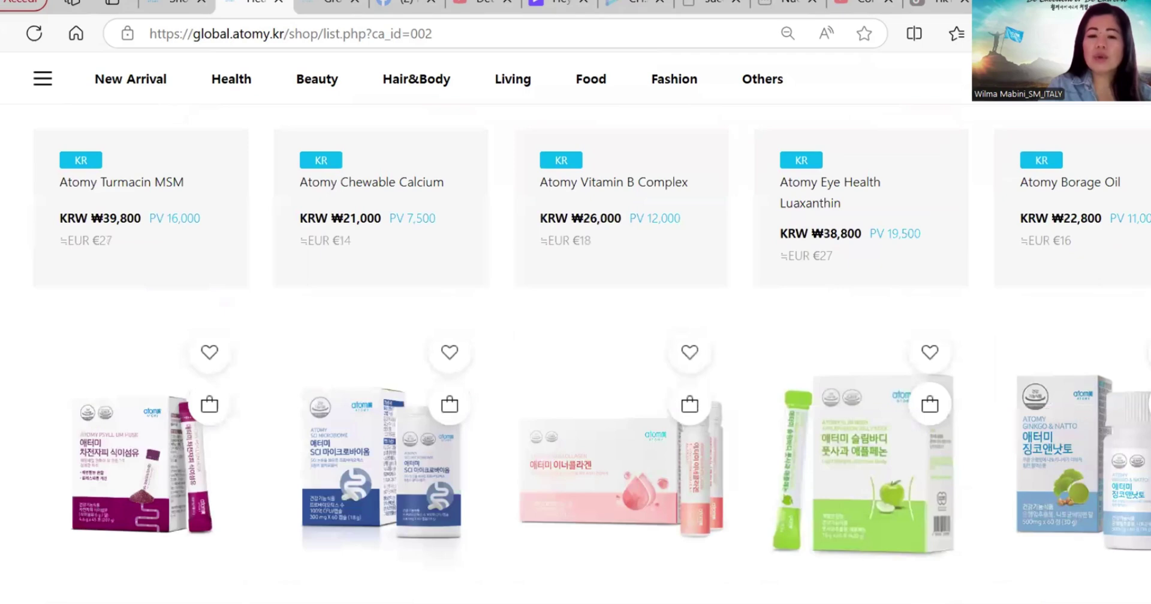
pyautogui.scroll(-2, 575, 360)
pyautogui.scroll(-2, 575, 360)
pyautogui.click(602, 269)
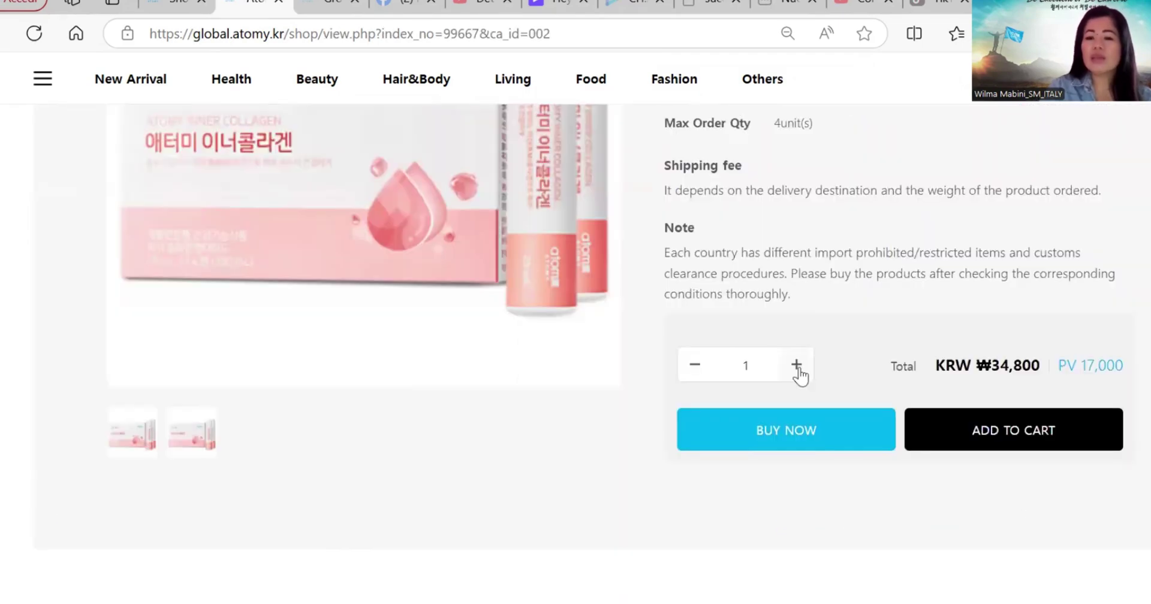
pyautogui.click(798, 369)
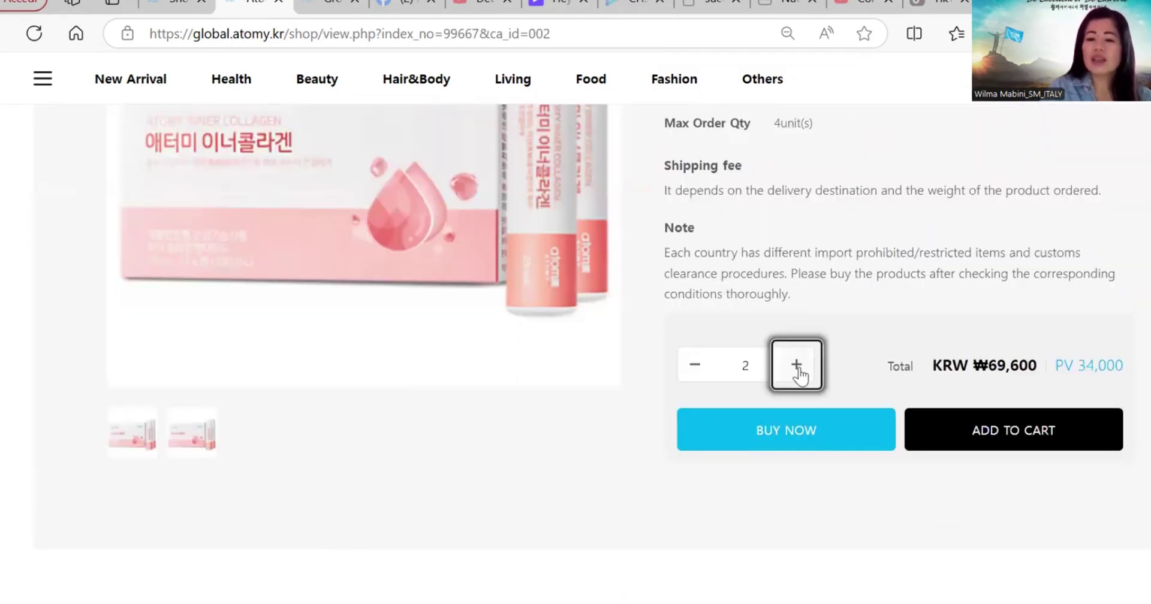
pyautogui.click(1007, 431)
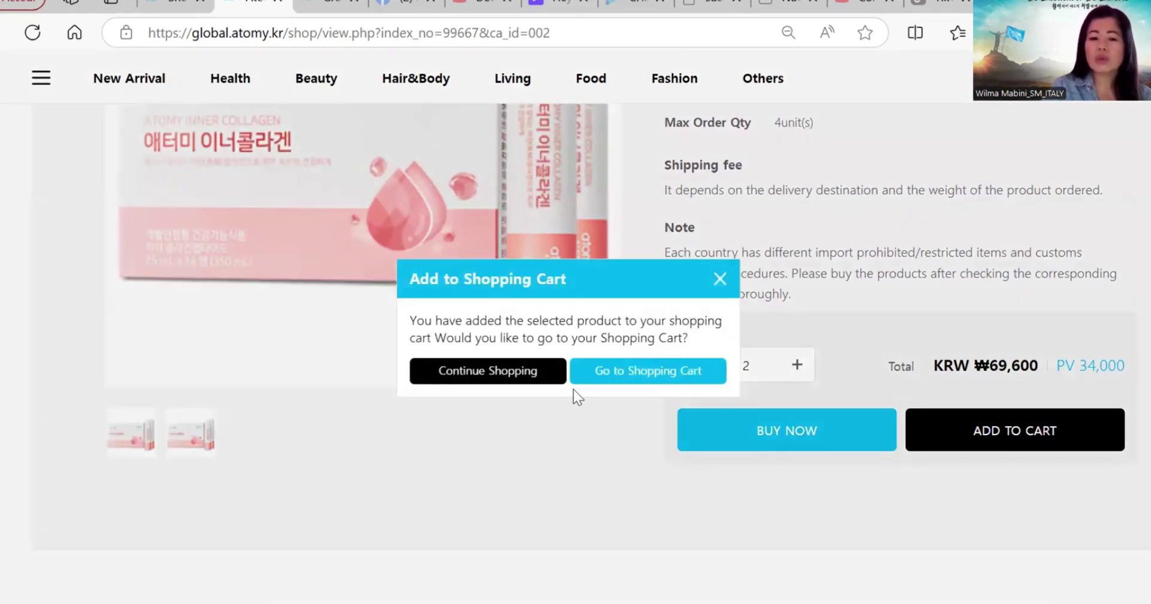
pyautogui.click(467, 373)
# Step: Open the Food category
pyautogui.scroll(5, 466, 368)
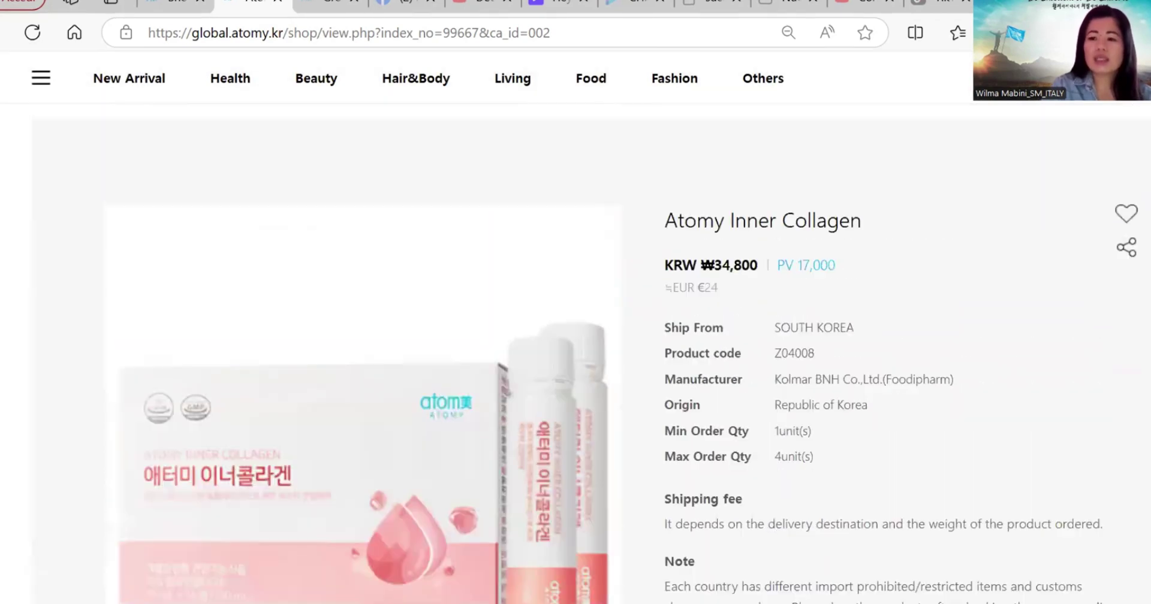
pyautogui.scroll(3, 591, 336)
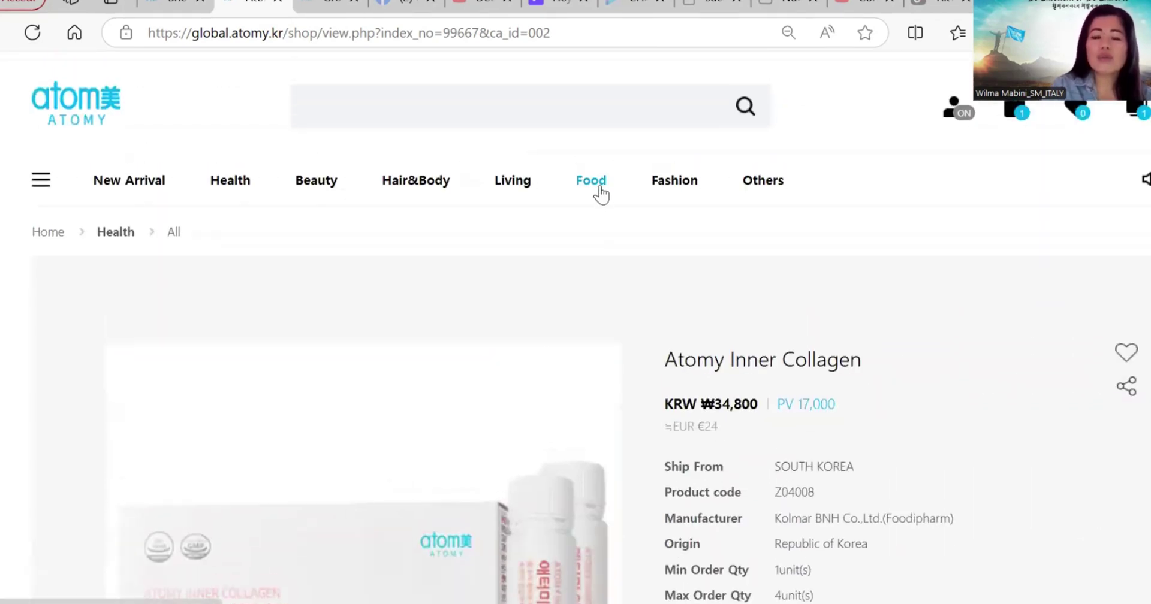
pyautogui.click(599, 191)
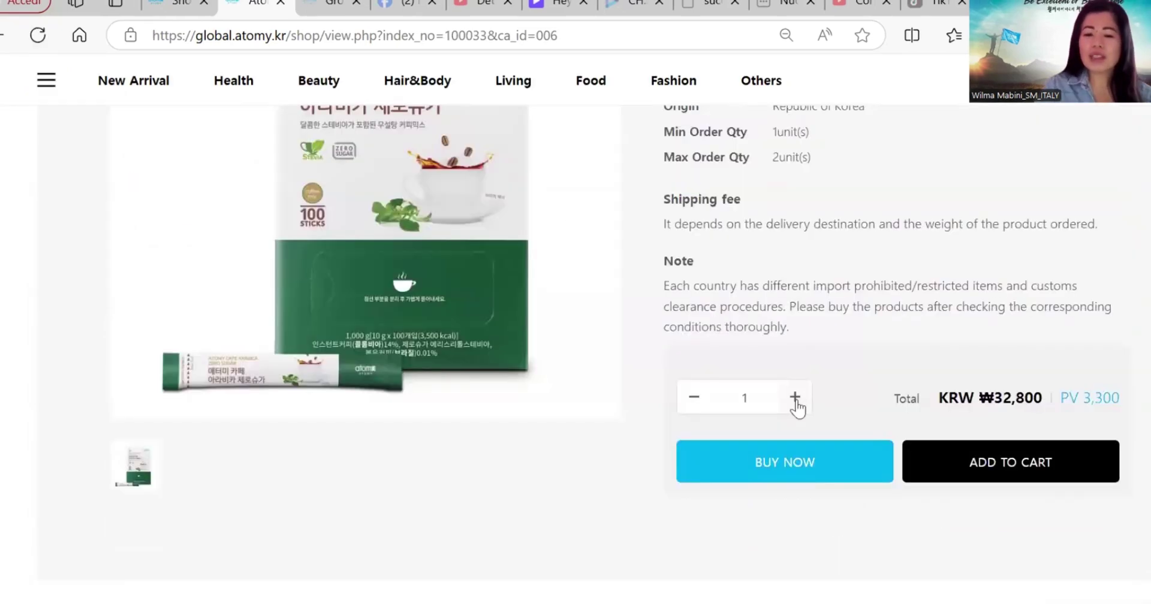
# Step: Add two Cafe Arabica Zero Sugar, review the ₩170,000 cart, and check out all three products
pyautogui.click(796, 407)
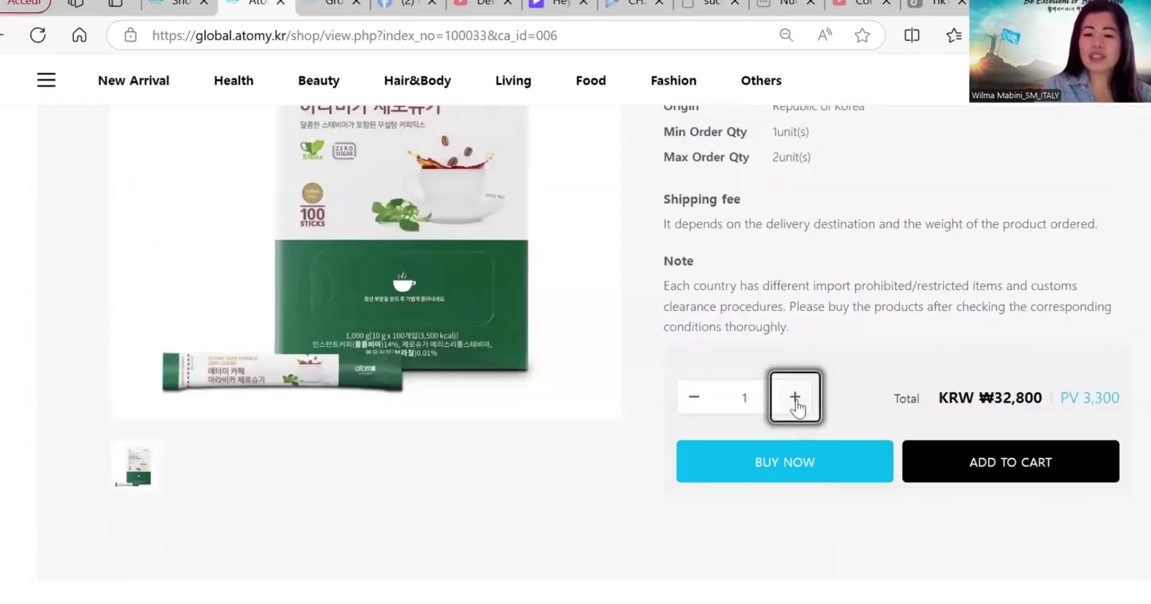
pyautogui.click(1001, 472)
pyautogui.scroll(6, 1003, 474)
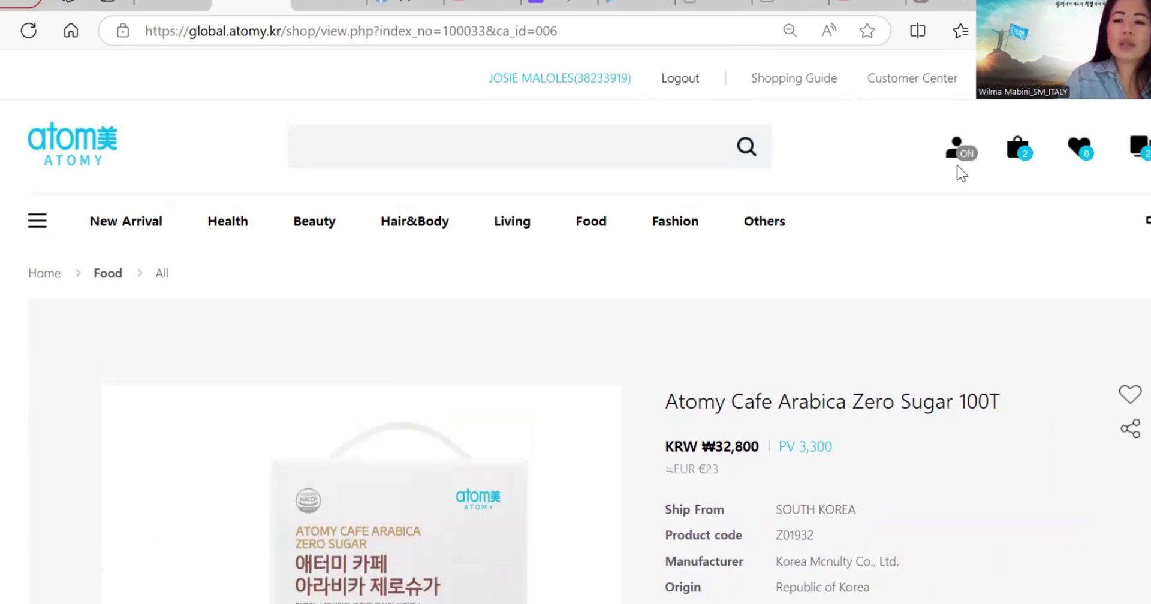
pyautogui.click(1019, 155)
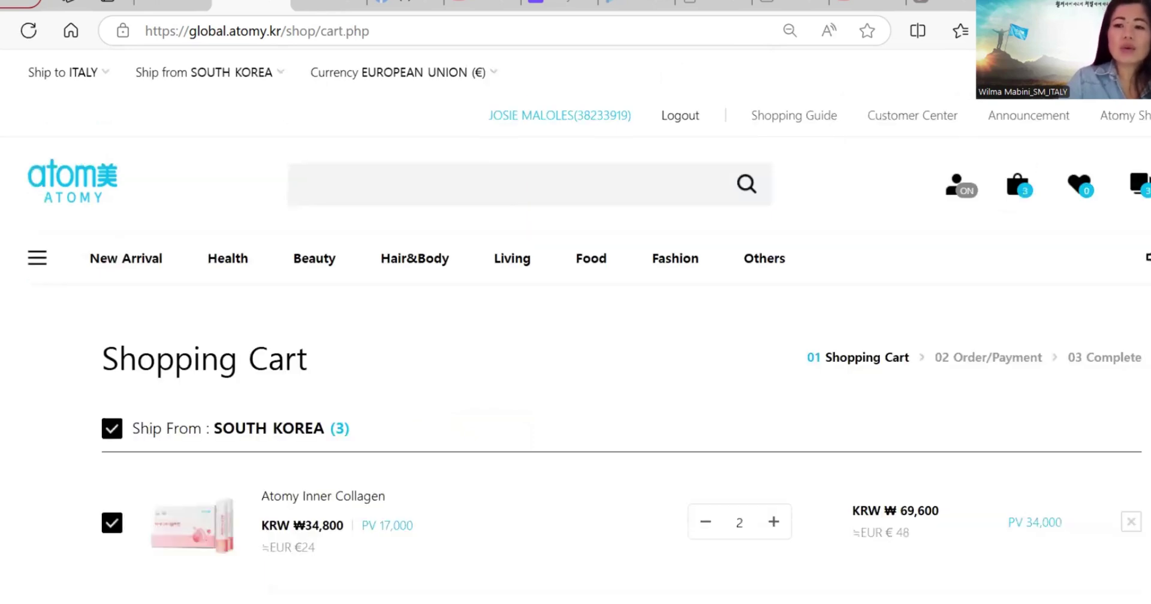
pyautogui.scroll(-3, 576, 300)
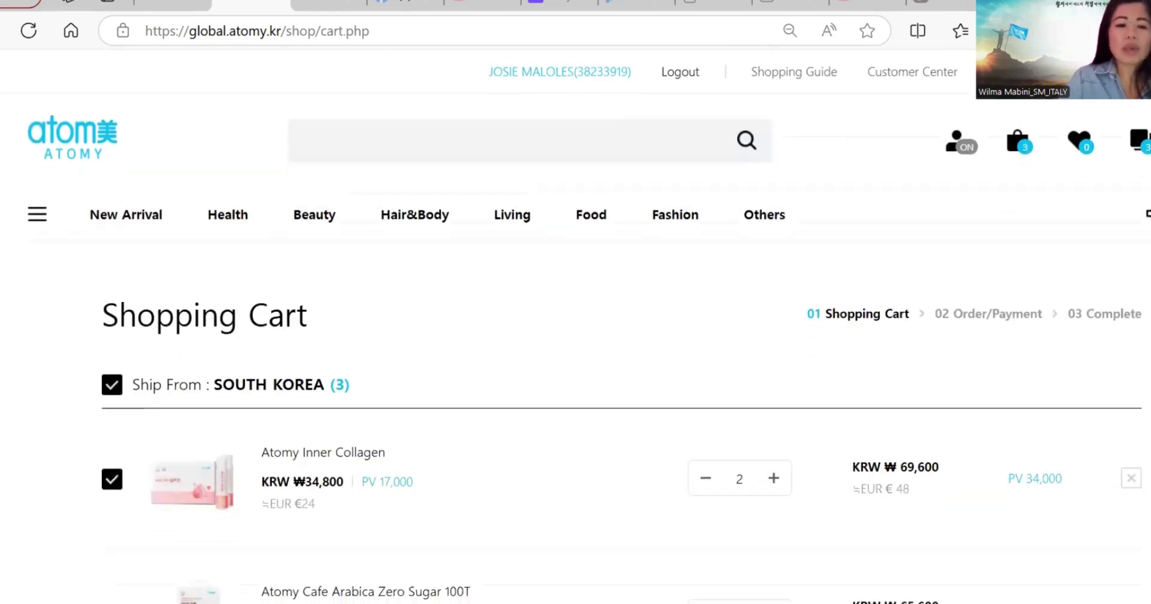
pyautogui.scroll(-5, 1052, 484)
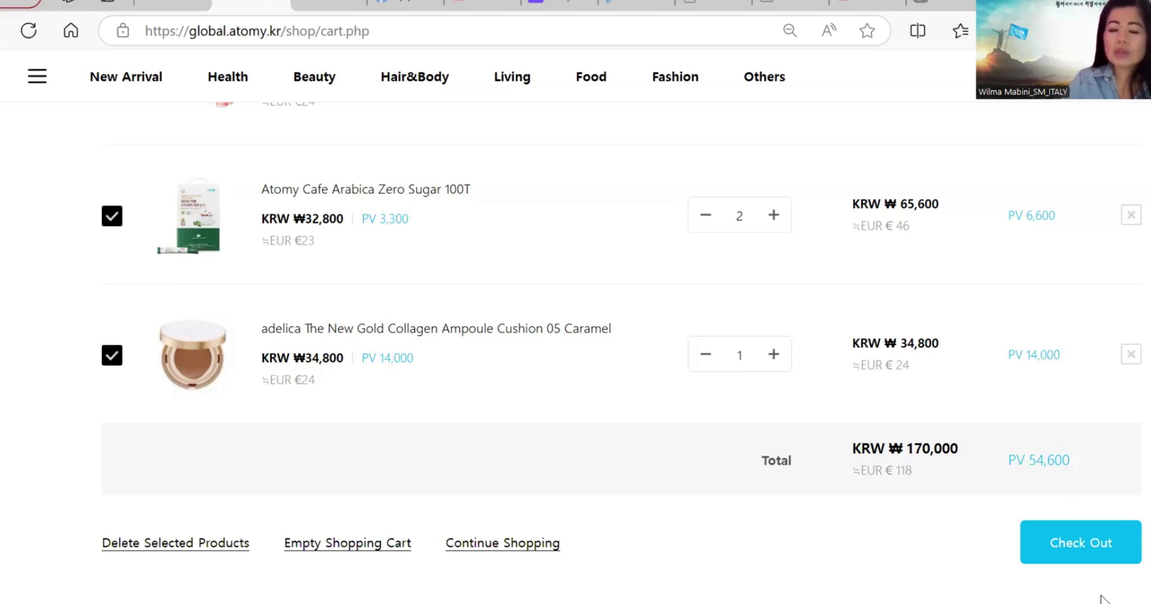
pyautogui.click(1091, 541)
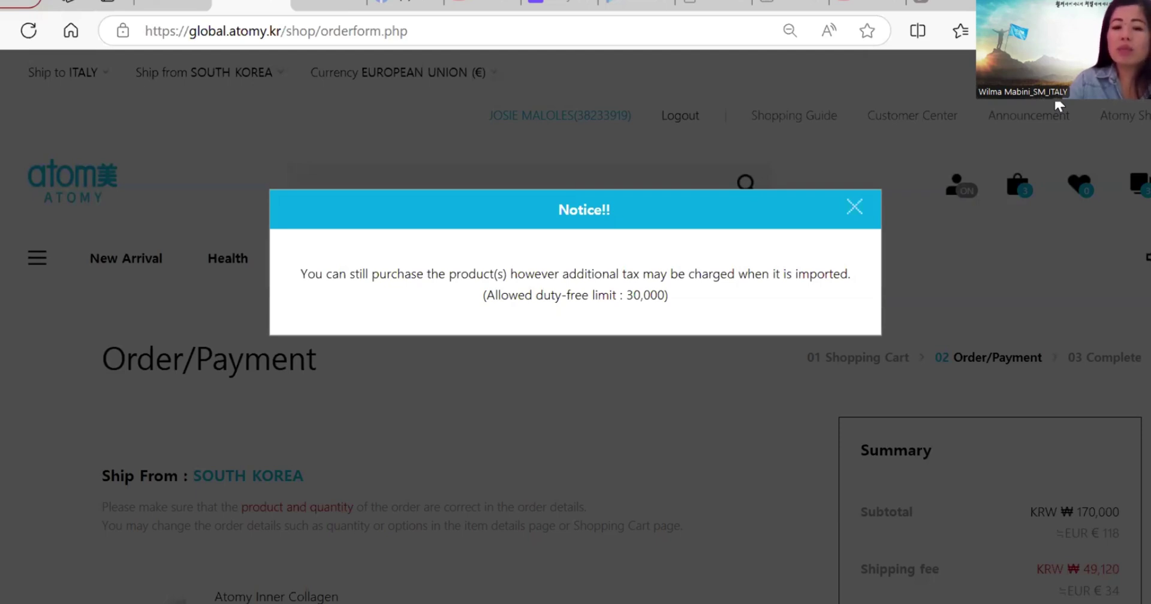
# Step: Close the import-tax notice and view the ₩219,120 order summary
pyautogui.click(854, 208)
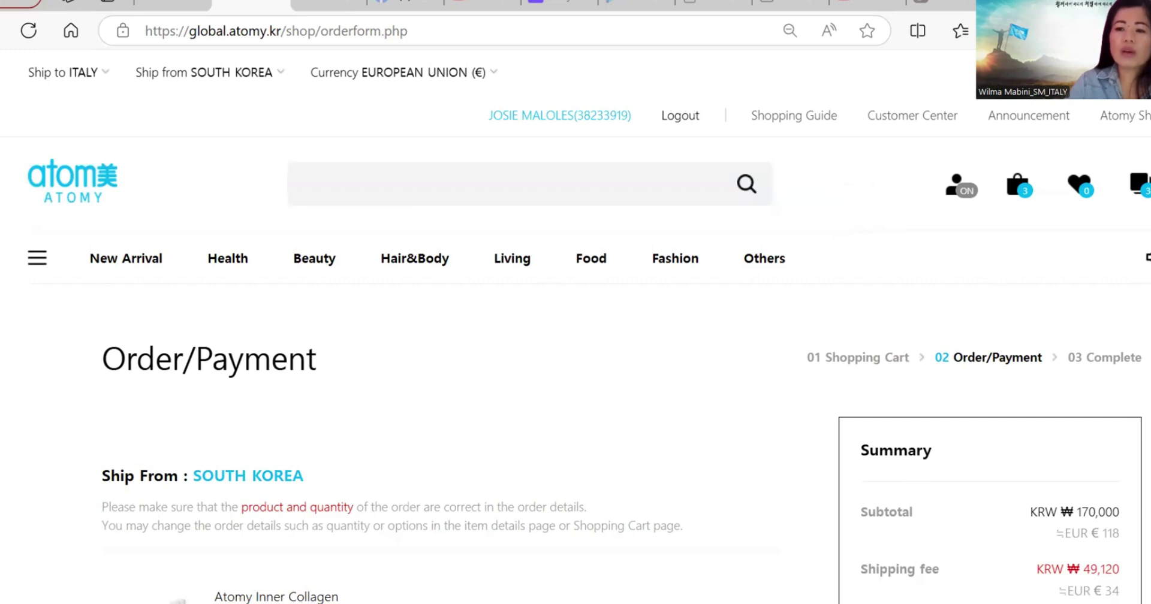
pyautogui.scroll(-5, 575, 360)
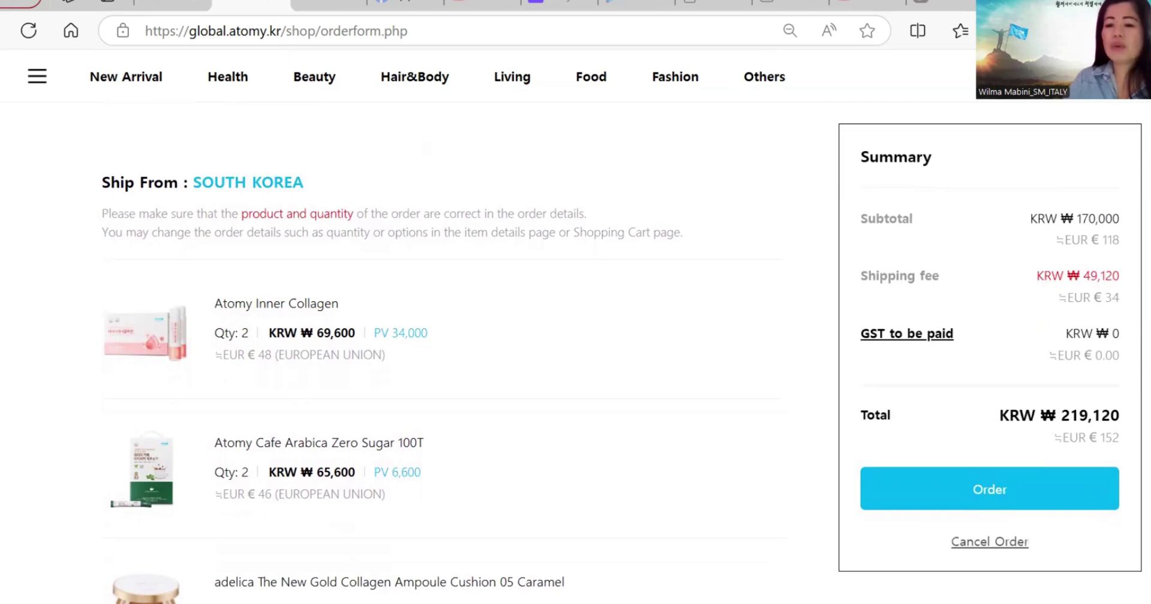
# Step: Choose Whatsapp as the order form's SNS ID type and place the cursor in its ID field
pyautogui.scroll(-8, 443, 360)
pyautogui.scroll(-1, 444, 360)
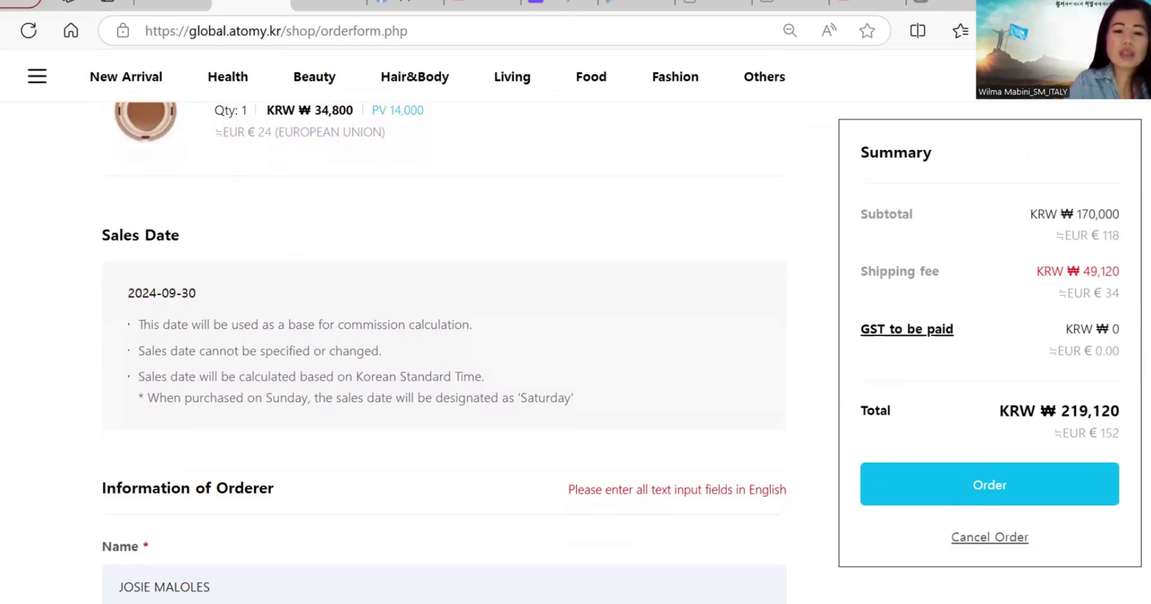
pyautogui.scroll(-5, 444, 359)
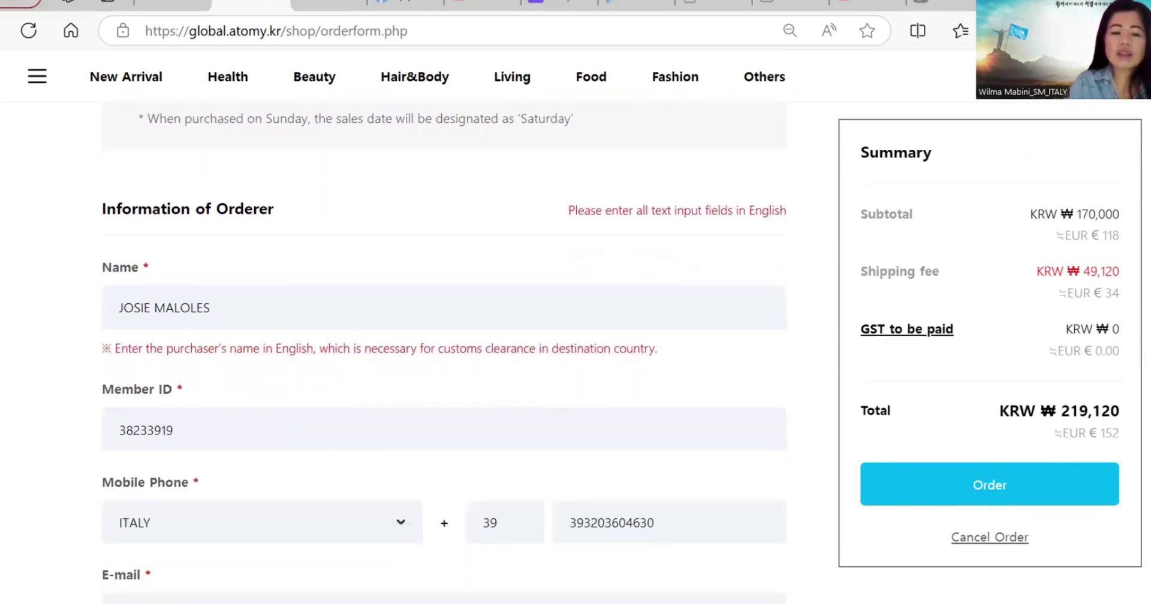
pyautogui.scroll(-3, 443, 360)
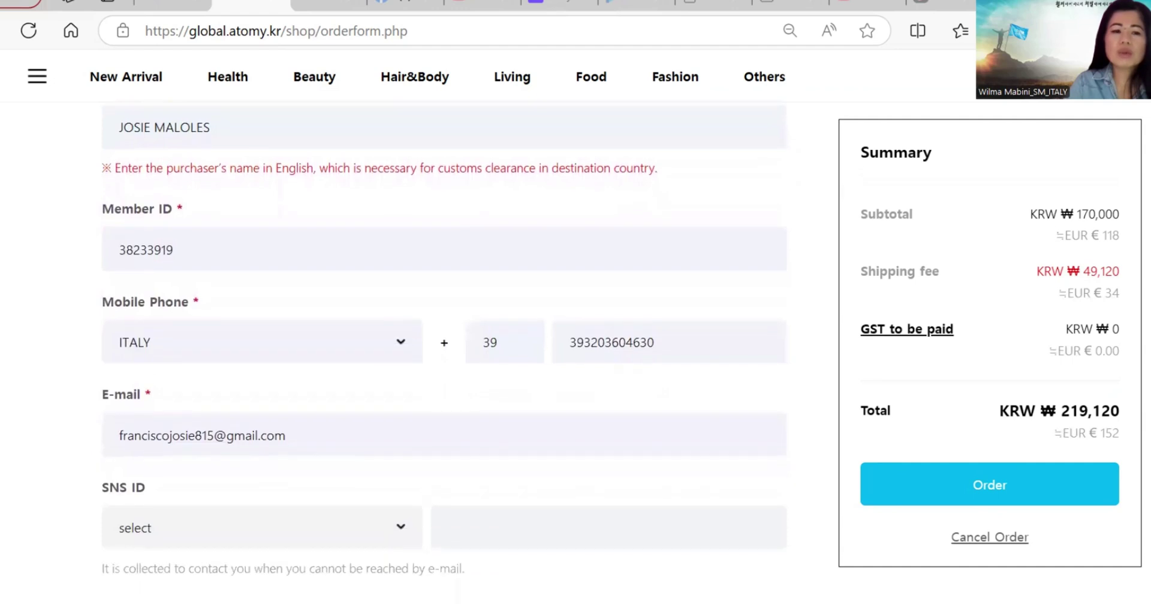
pyautogui.scroll(-2, 443, 360)
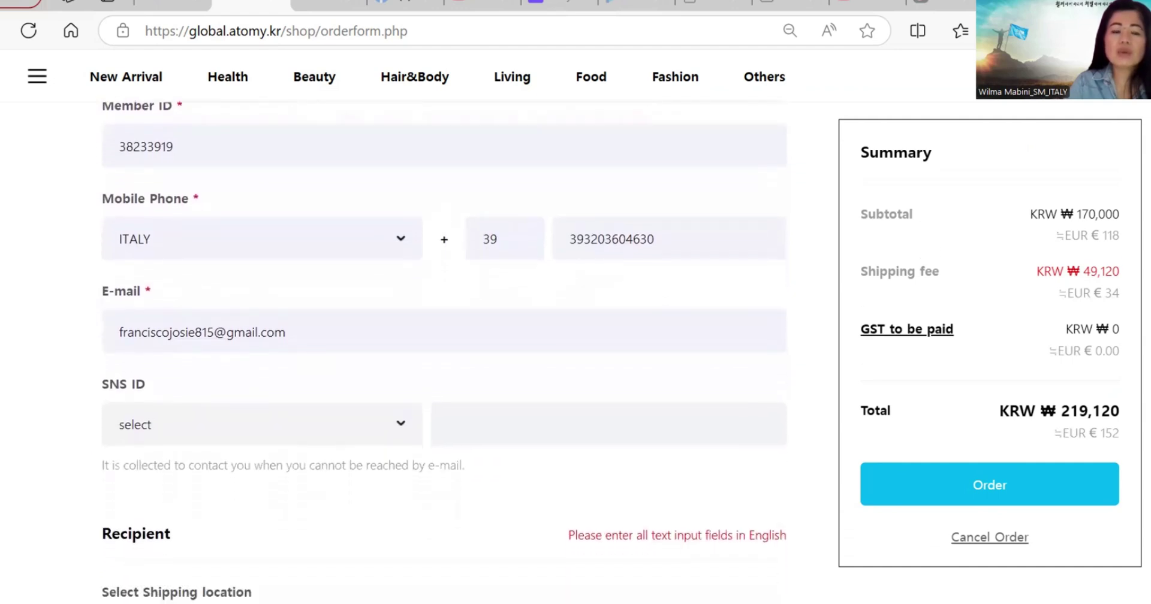
pyautogui.scroll(-1, 444, 360)
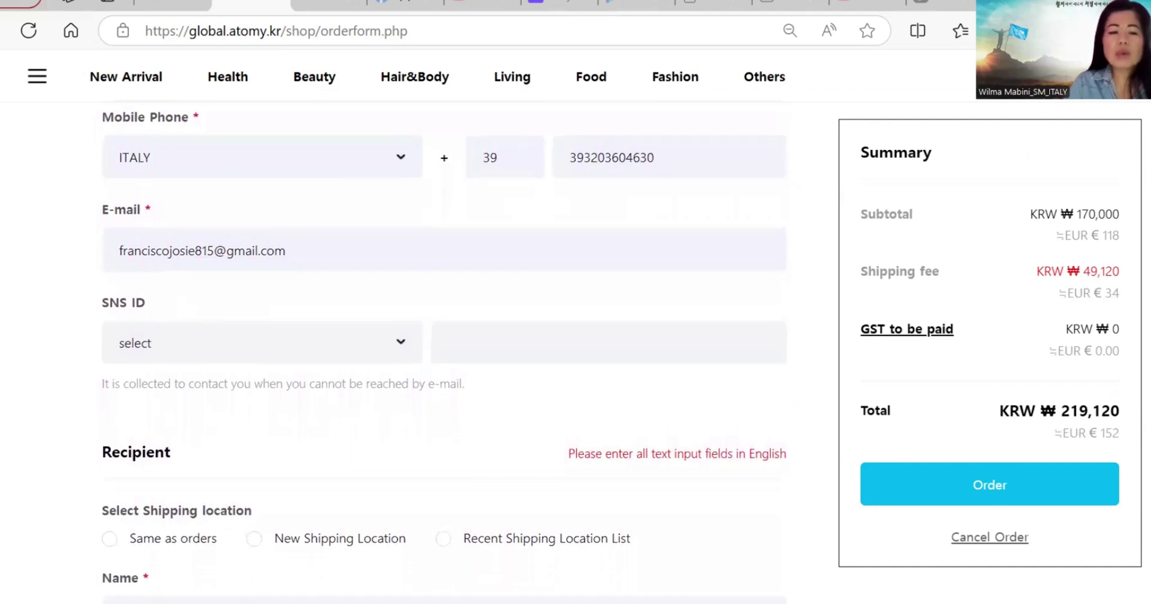
pyautogui.scroll(-2, 444, 359)
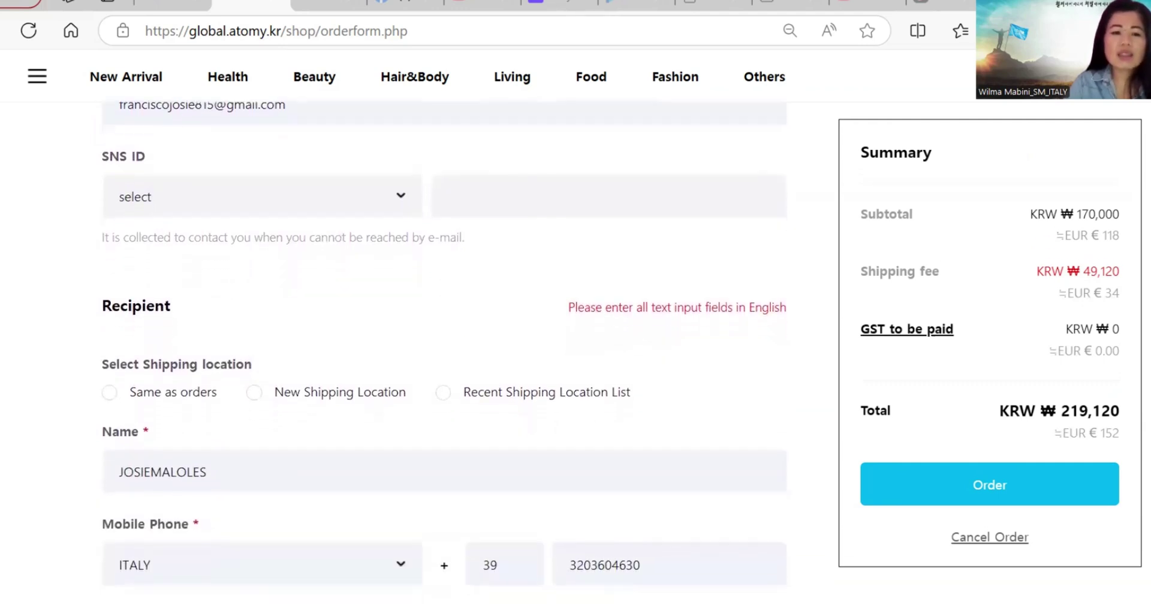
pyautogui.click(404, 204)
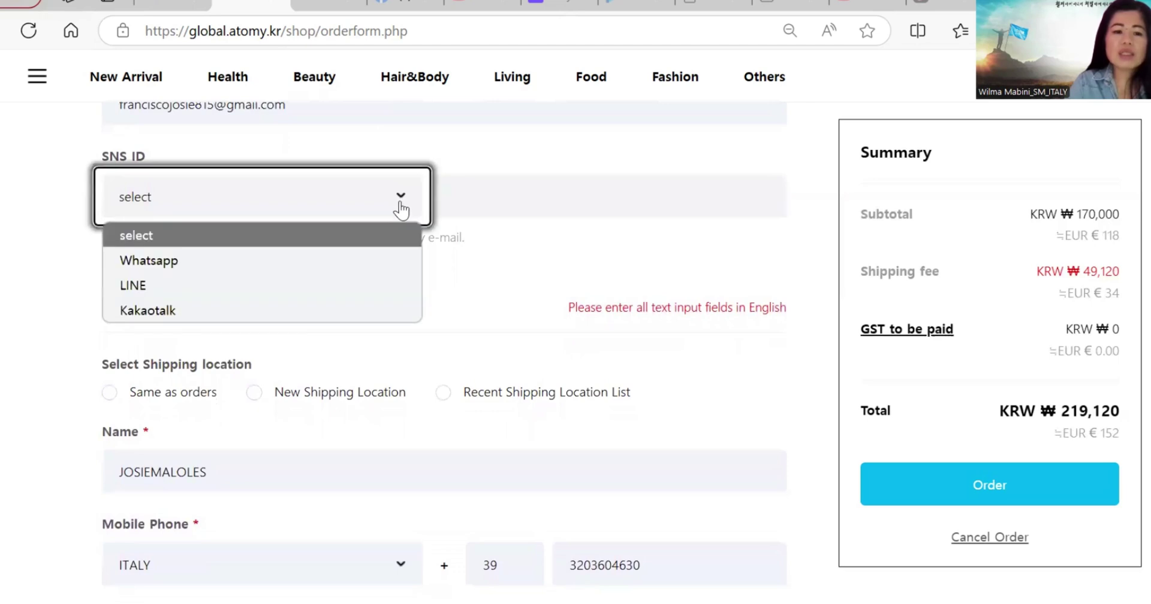
pyautogui.click(378, 254)
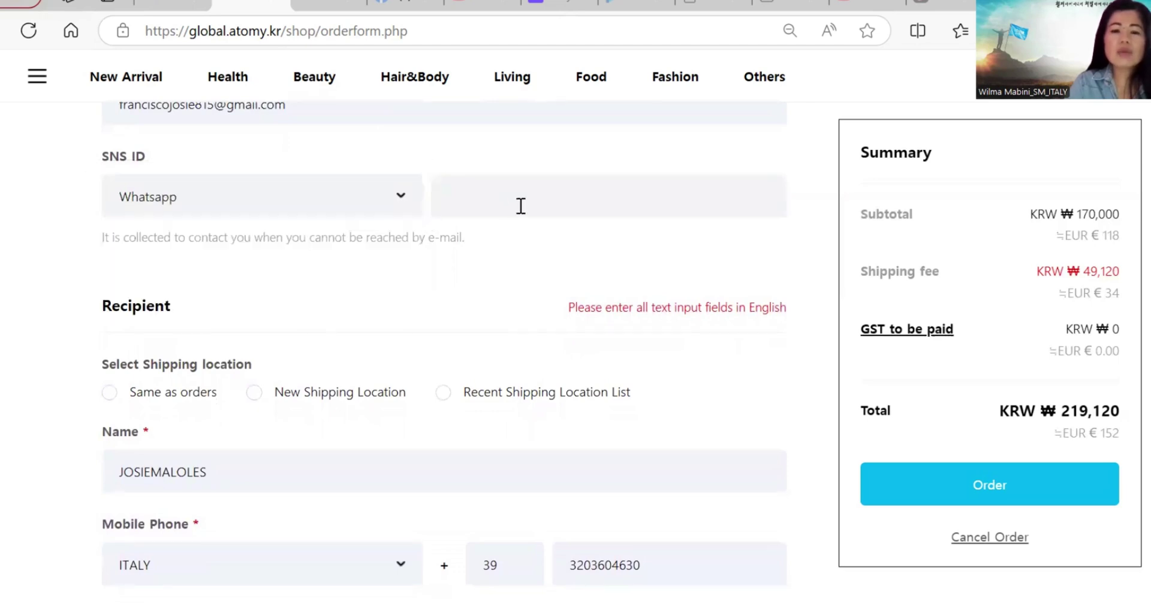
pyautogui.click(520, 206)
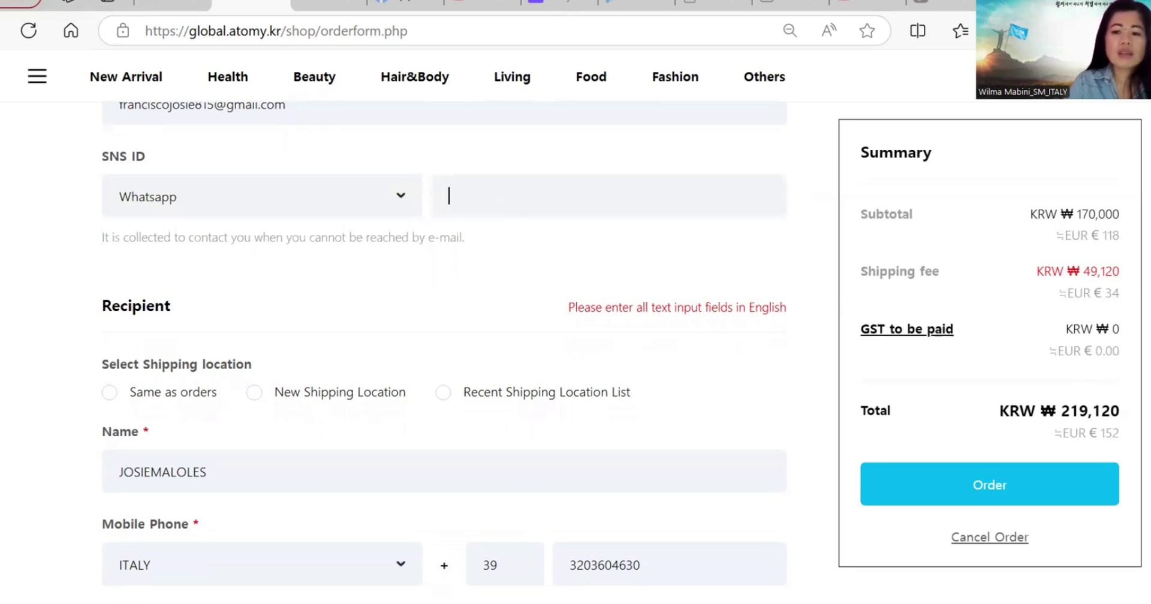
pyautogui.scroll(-2, 1083, 384)
pyautogui.scroll(-2, 444, 344)
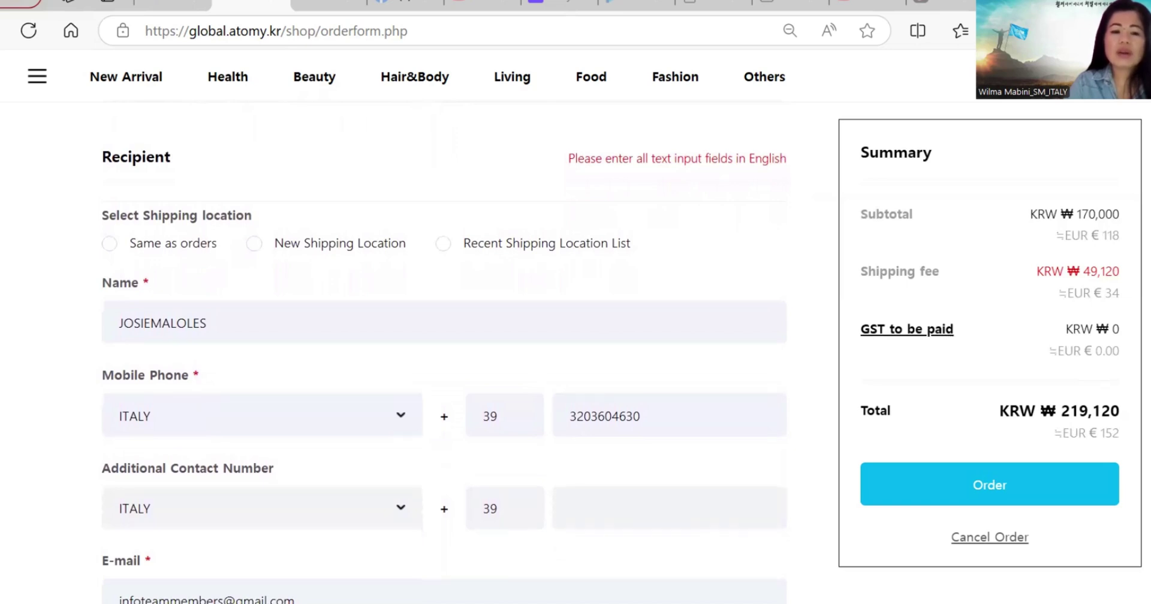
# Step: Choose 'Same as orders' to copy the orderer's details into the recipient, then scroll to Payment information
pyautogui.click(109, 244)
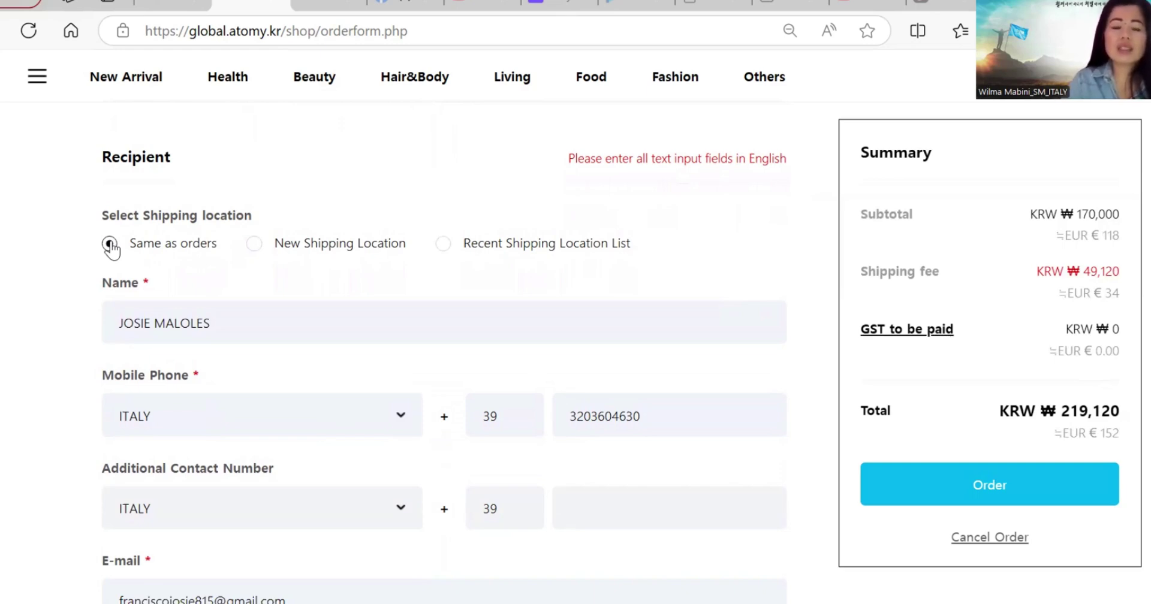
pyautogui.scroll(-8, 111, 246)
pyautogui.scroll(-6, 443, 354)
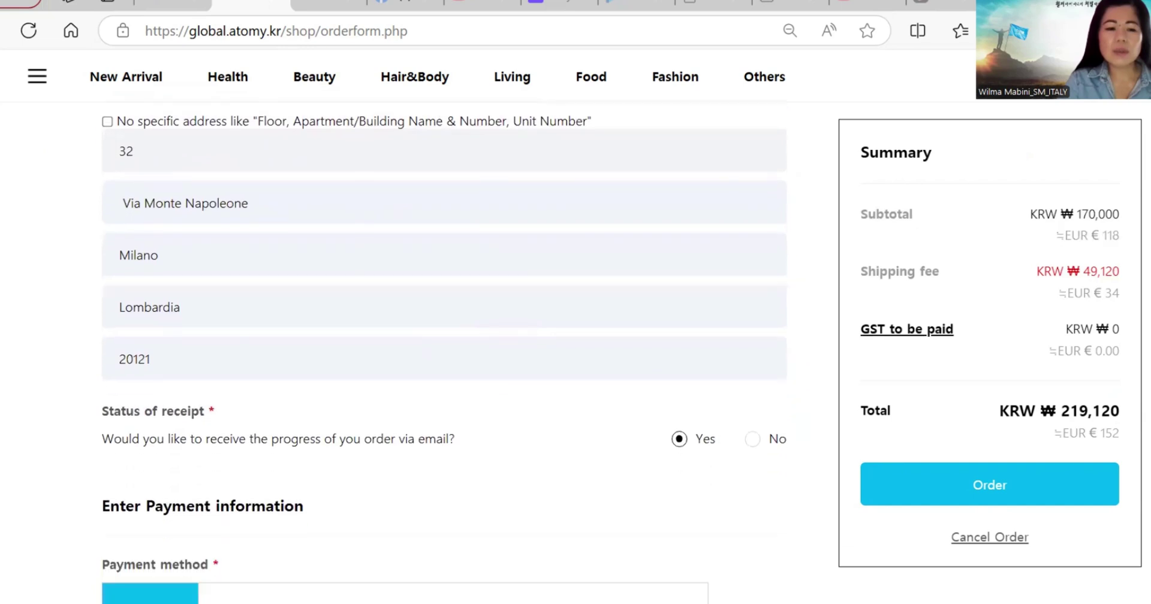
pyautogui.scroll(-1, 444, 354)
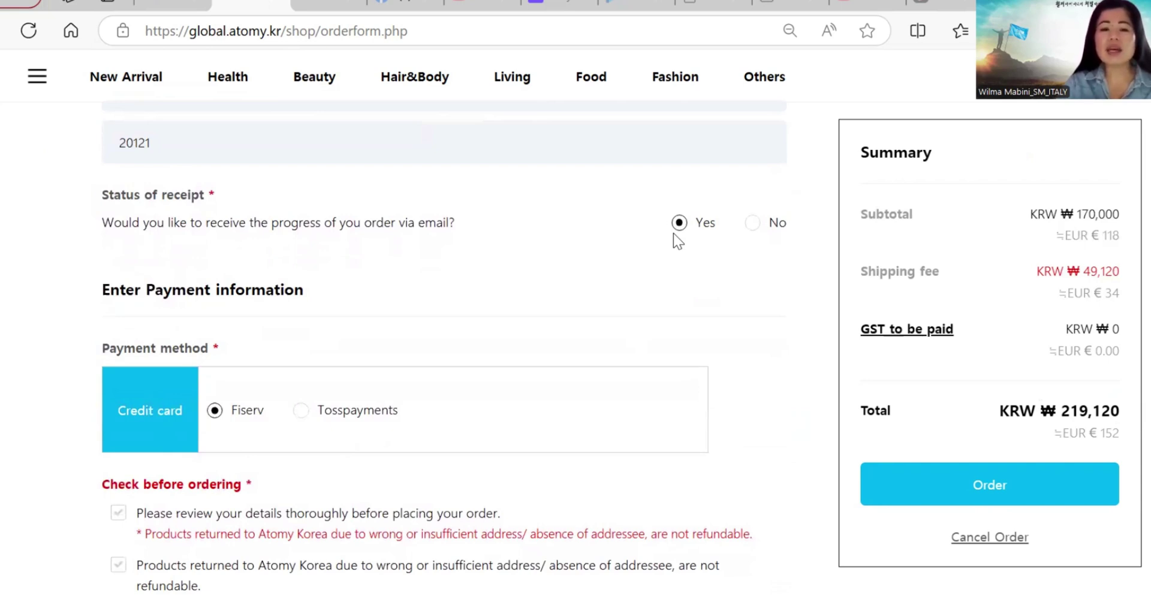
pyautogui.scroll(-2, 673, 239)
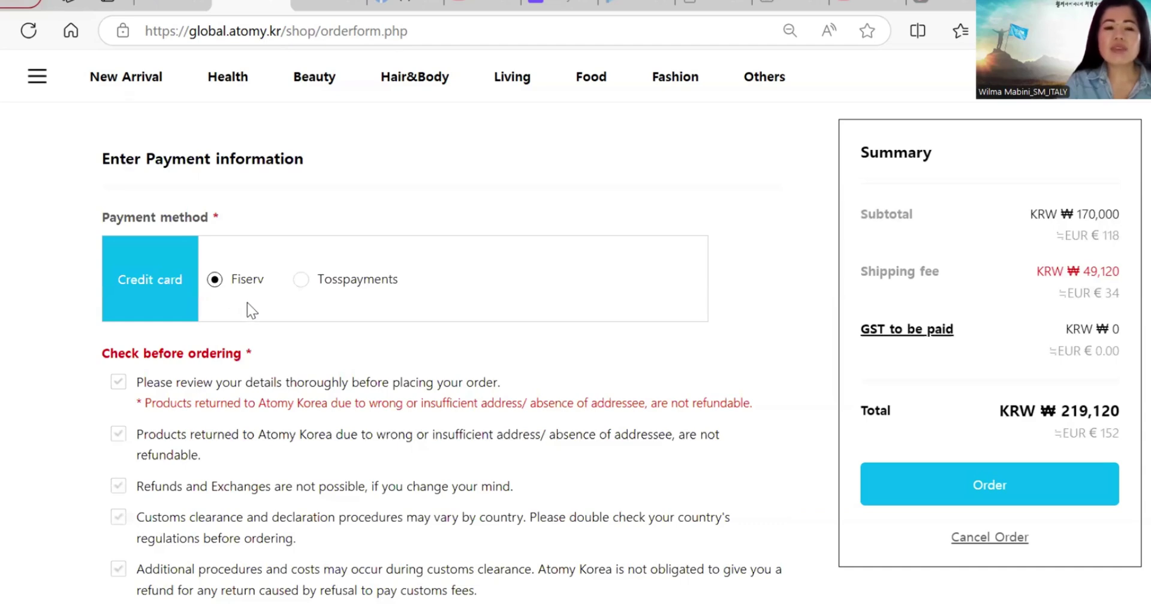
pyautogui.scroll(-2, 247, 304)
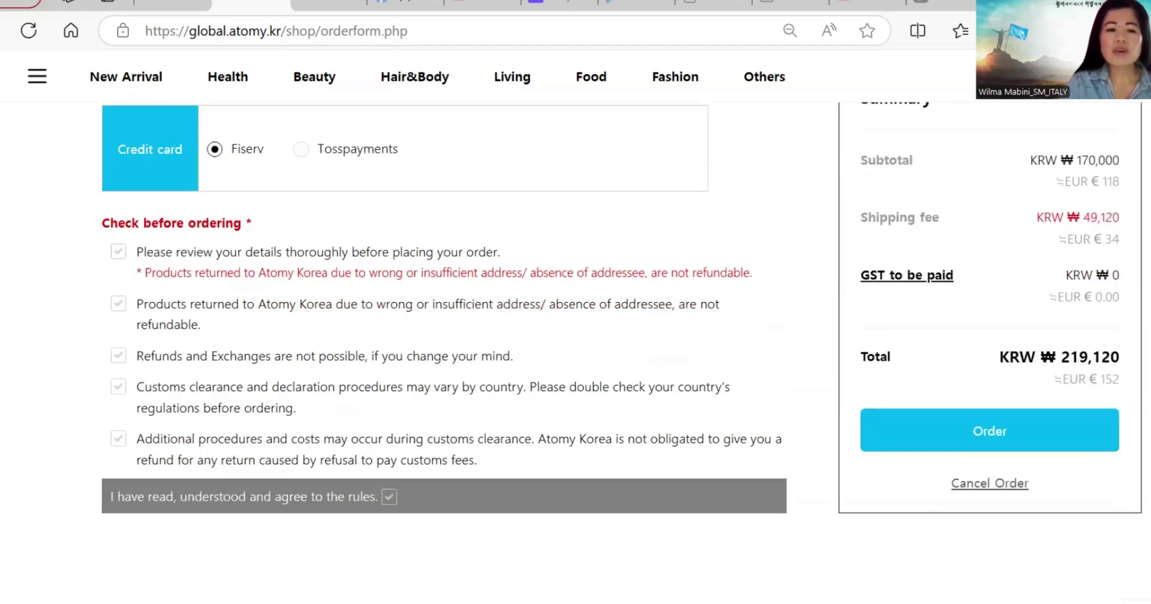
# Step: Agree to the Check before ordering rules, submit the order, and accept the customs-limit warning
pyautogui.click(119, 262)
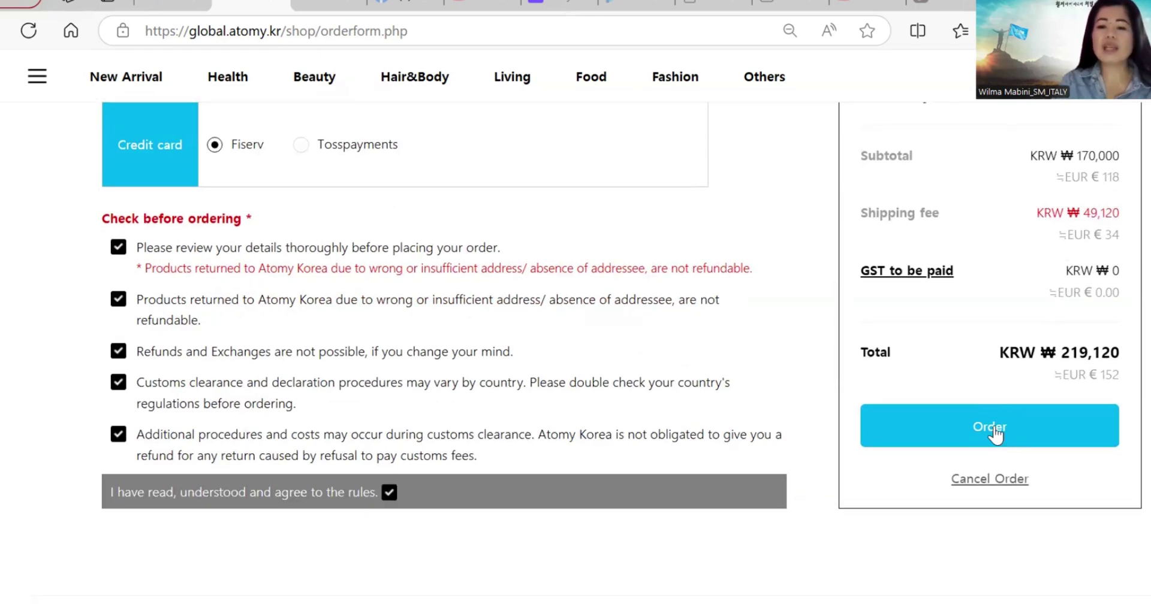
pyautogui.click(995, 432)
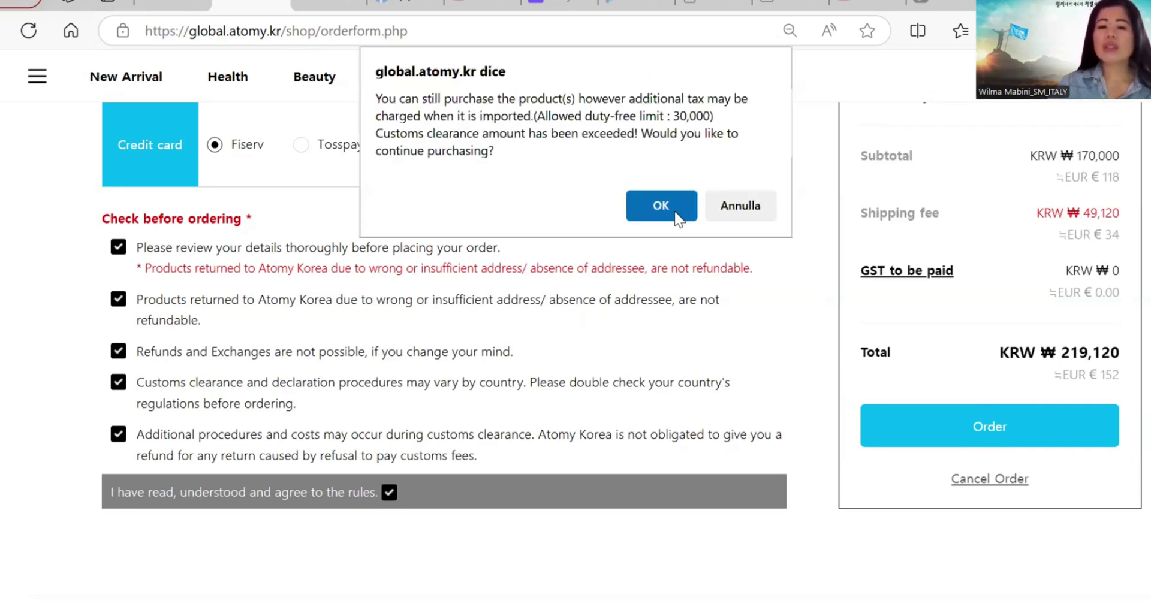
pyautogui.click(676, 213)
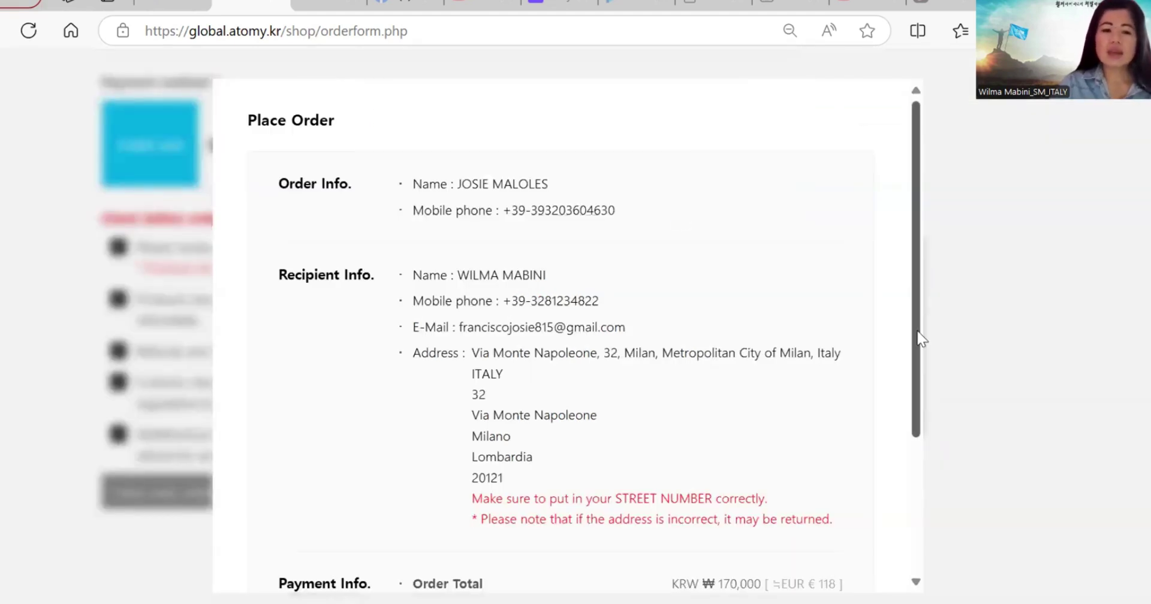
# Step: Place the order from the bottom of the Place Order summary and accept the customs-limit alert
pyautogui.moveTo(921, 339); pyautogui.dragTo(920, 367)
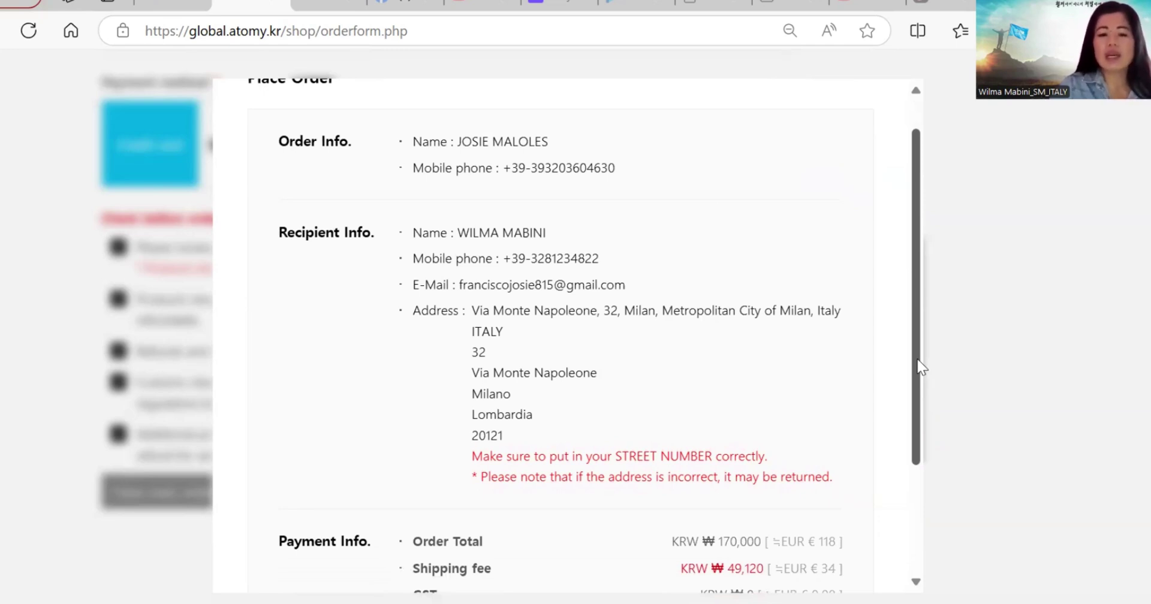
pyautogui.moveTo(921, 367); pyautogui.dragTo(904, 502)
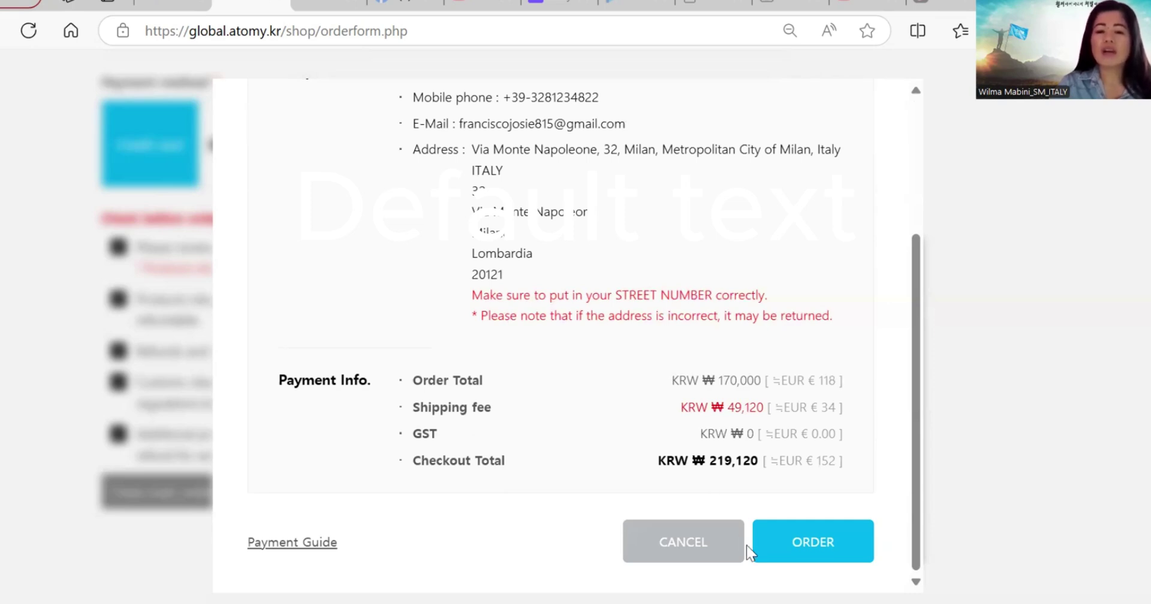
pyautogui.click(819, 551)
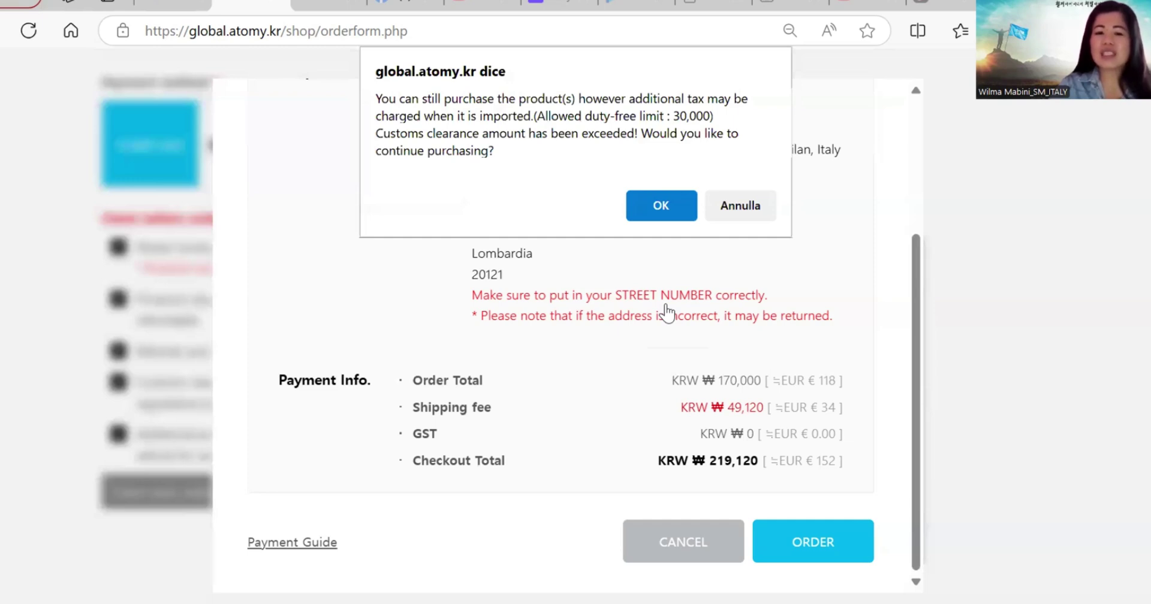
pyautogui.click(663, 204)
# Step: Confirm placing the order and enter the card number in the Card No. fields
pyautogui.click(661, 159)
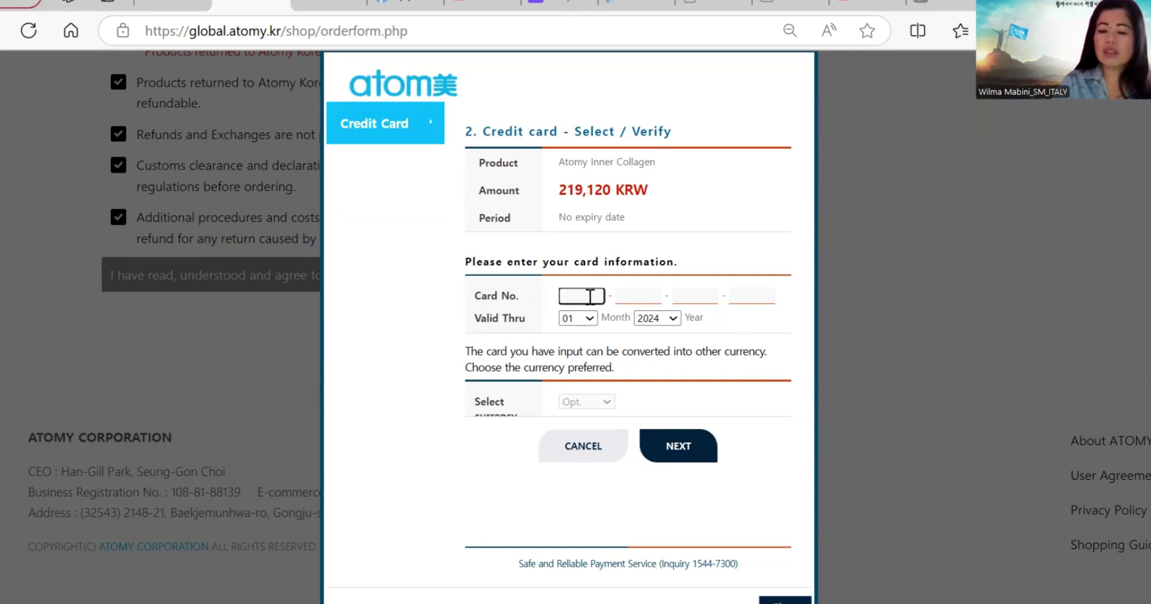
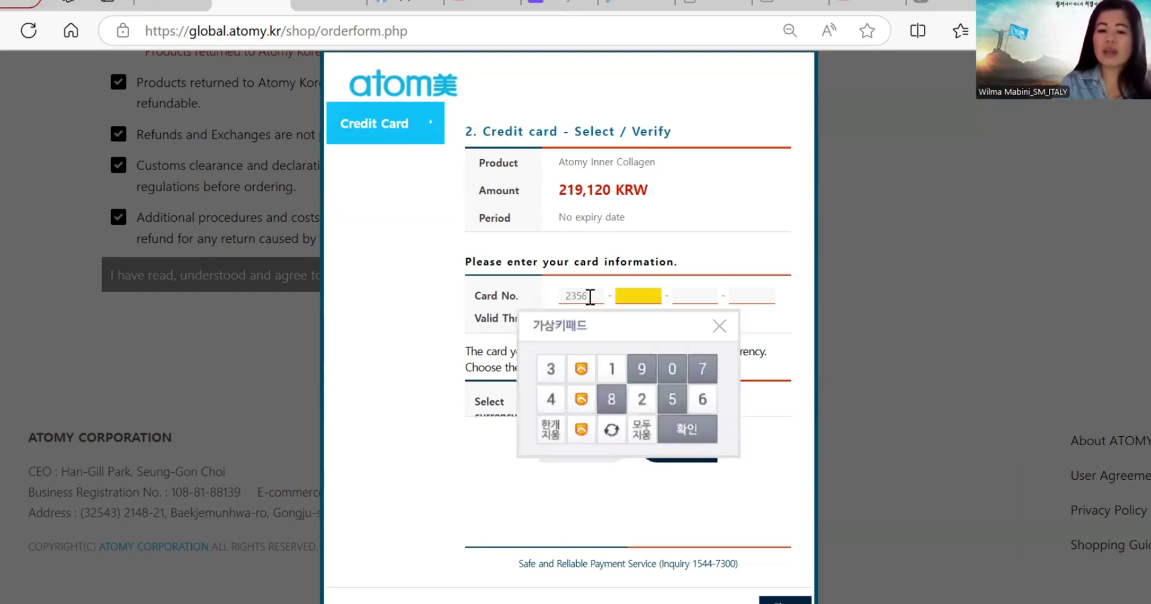
pyautogui.click(550, 371)
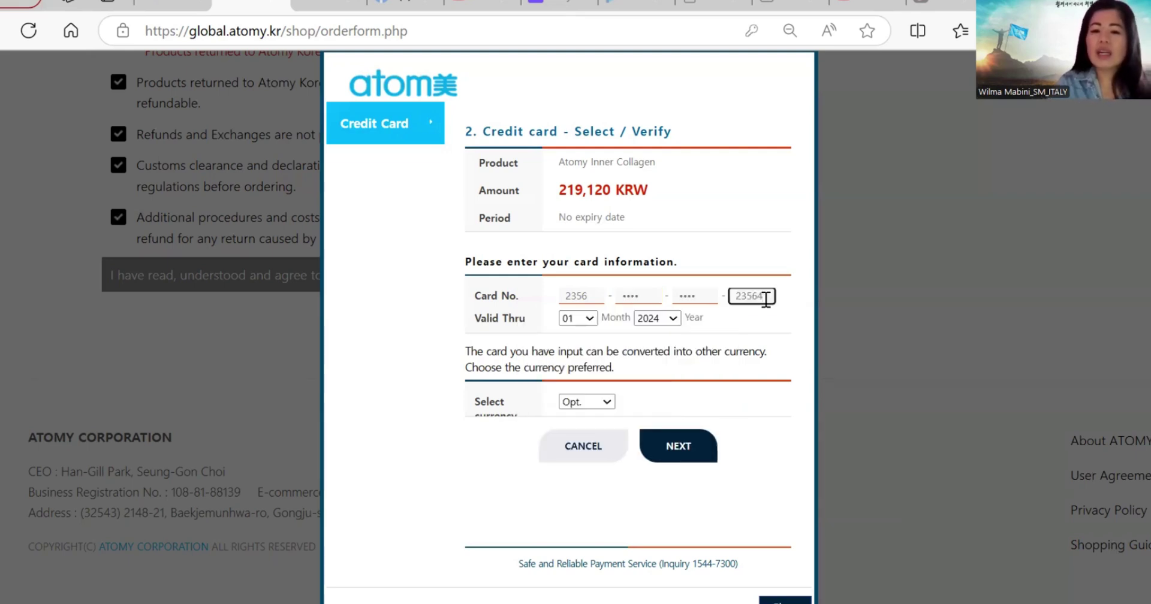
pyautogui.press('BackSpace')
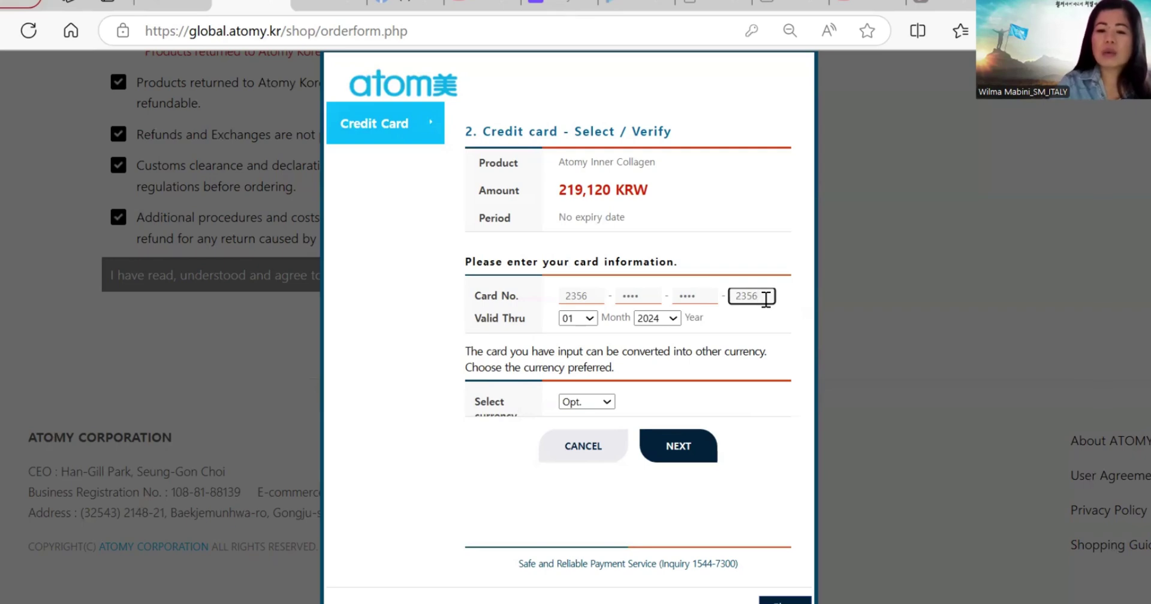
# Step: Set the card's Valid Thru expiry to month 04 and year 2030
pyautogui.click(588, 318)
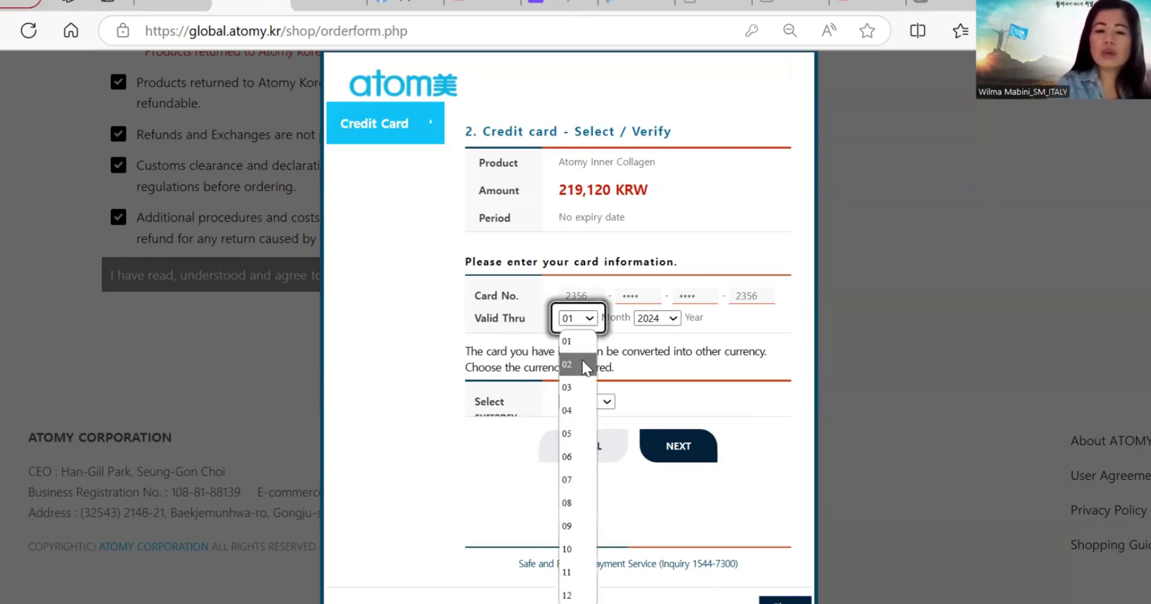
pyautogui.click(577, 411)
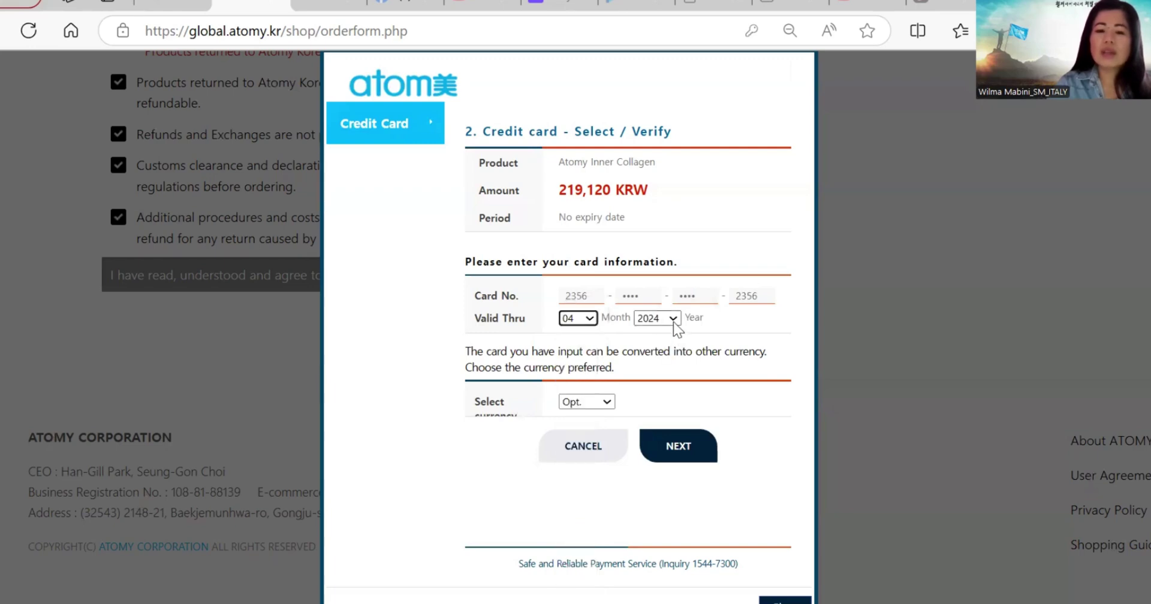
pyautogui.click(674, 318)
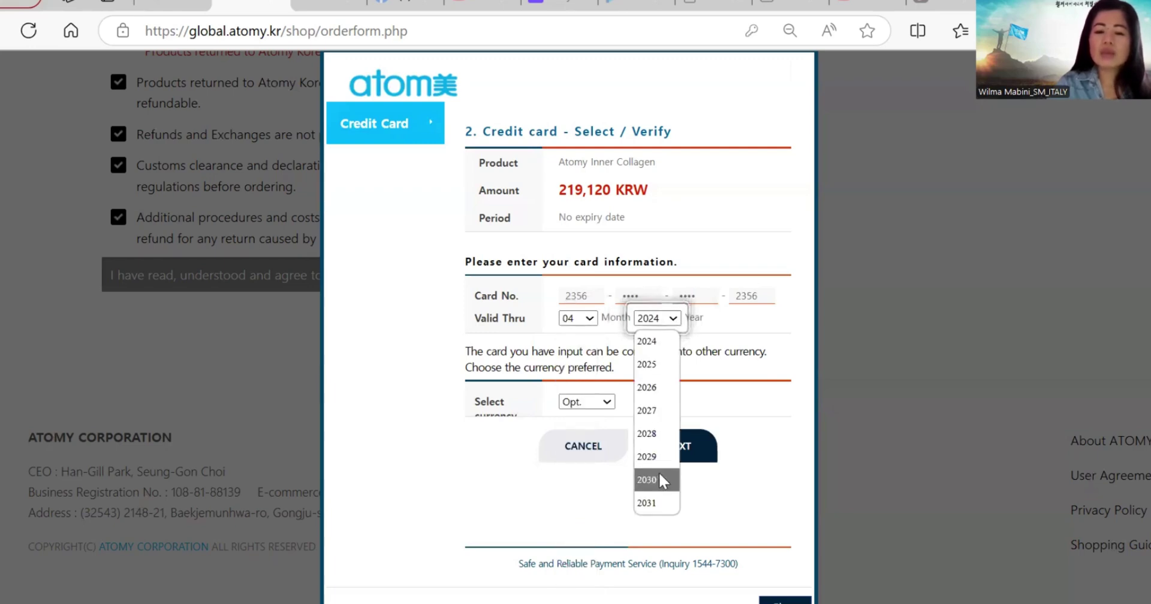
pyautogui.click(660, 473)
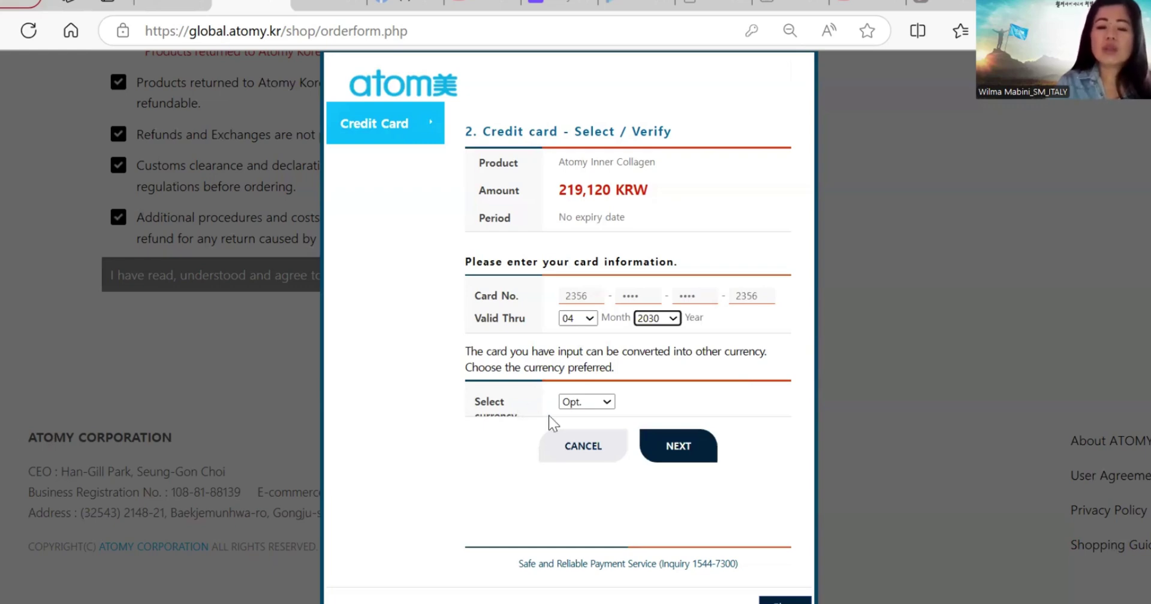
# Step: Select EUR as the payment currency, converting the charge to 154.35 EUR
pyautogui.click(607, 403)
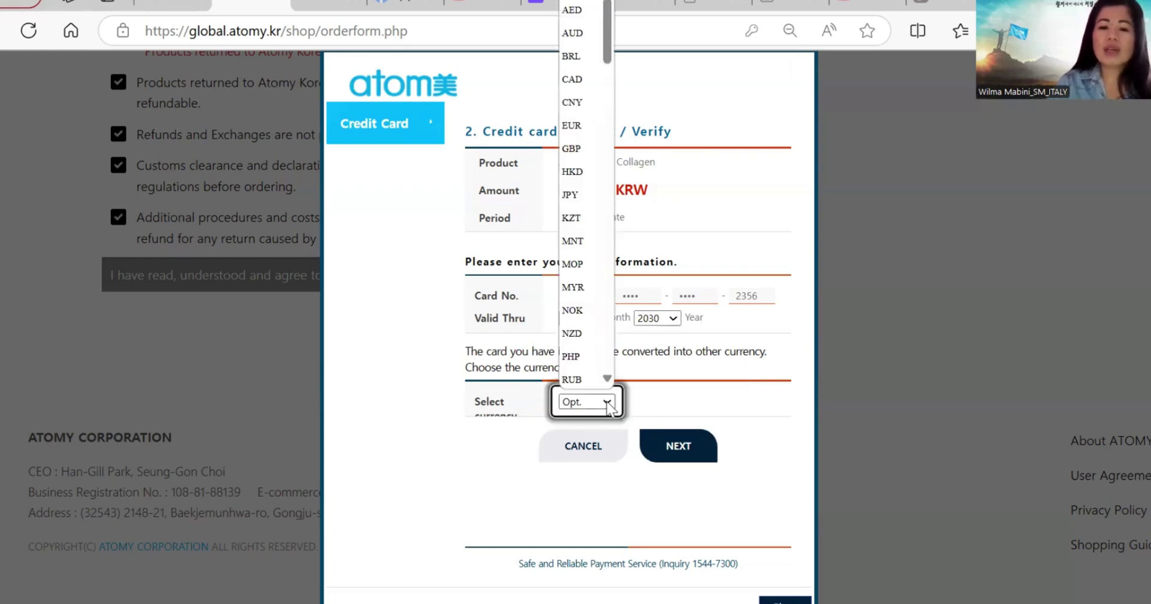
pyautogui.click(579, 125)
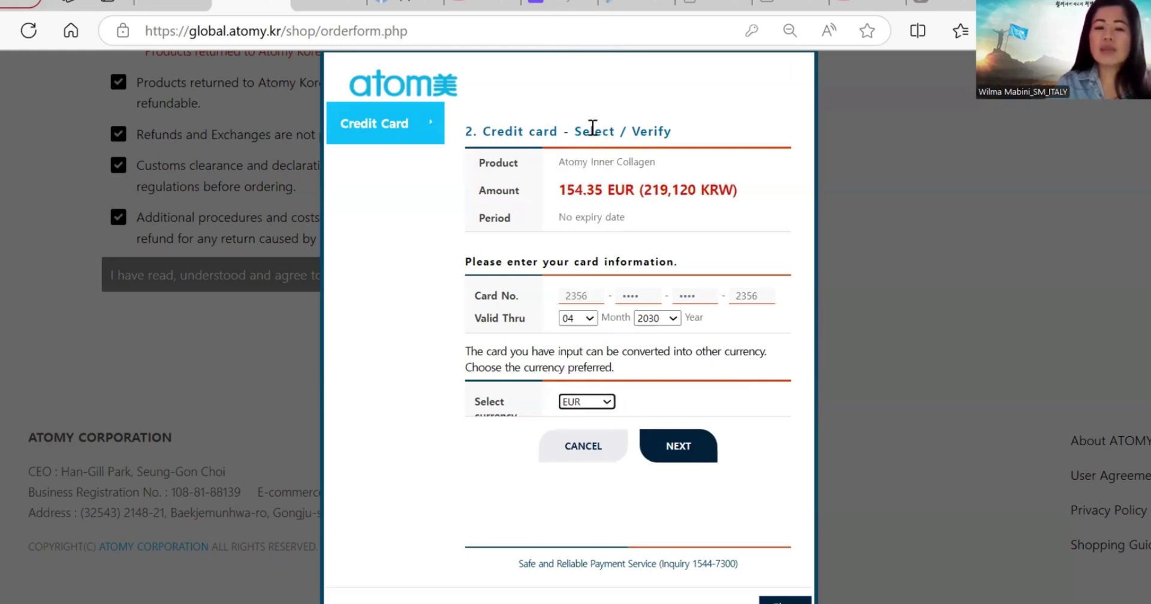